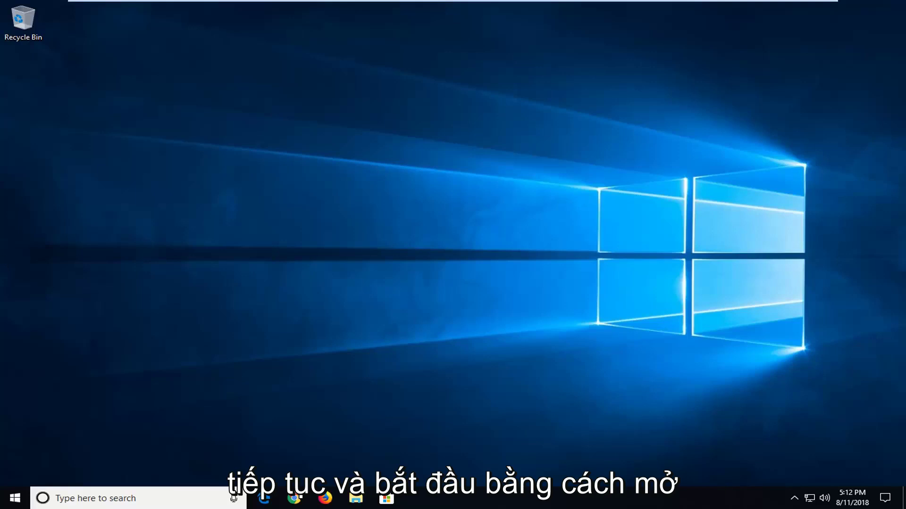
Search the Start menu for 'services' and launch the Services desktop app.
{"action": "left_click", "coordinate": [18, 503]}
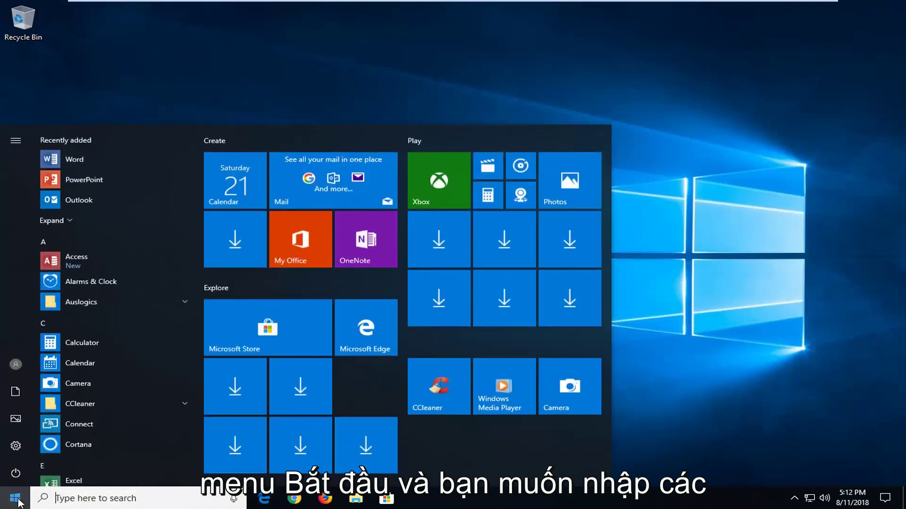
{"action": "type", "text": "servi"}
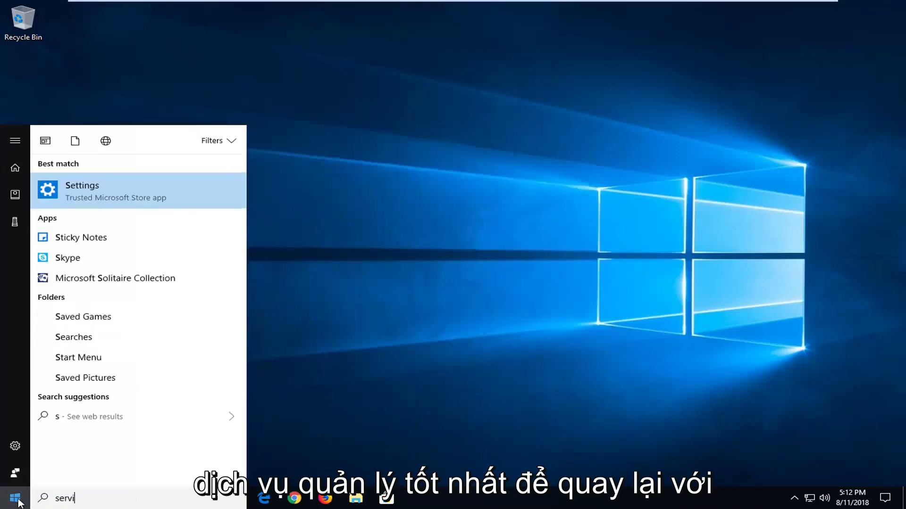
{"action": "type", "text": "ces"}
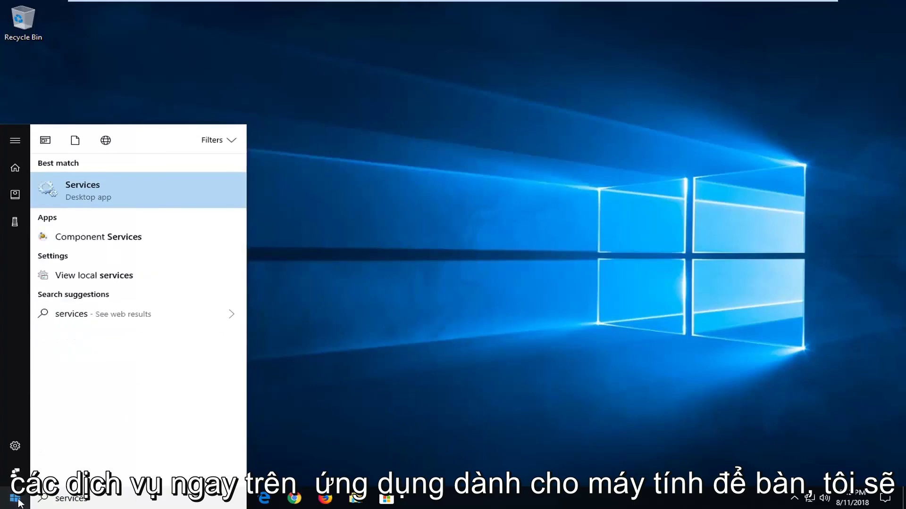
{"action": "left_click", "coordinate": [66, 195]}
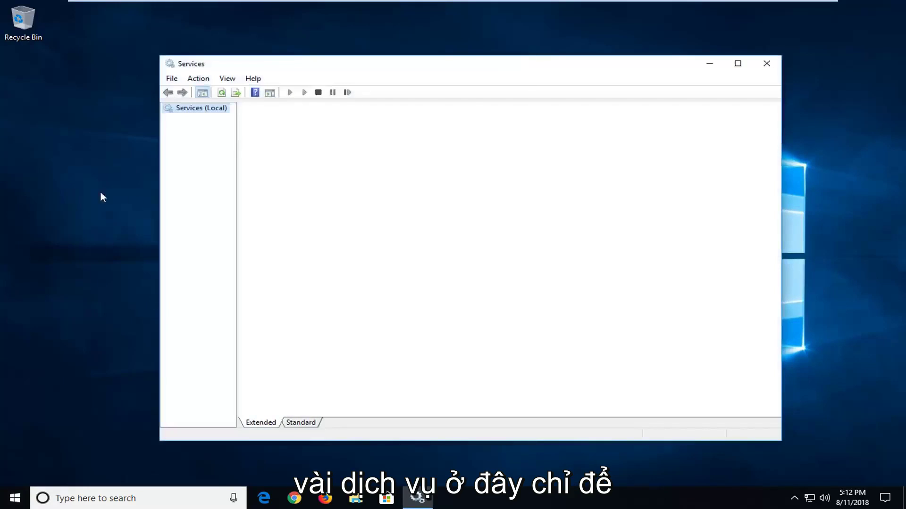
Keep Cryptographic Services on Automatic startup and confirm it is Running.
{"action": "left_click_drag", "start_coordinate": [346, 76], "coordinate": [376, 78]}
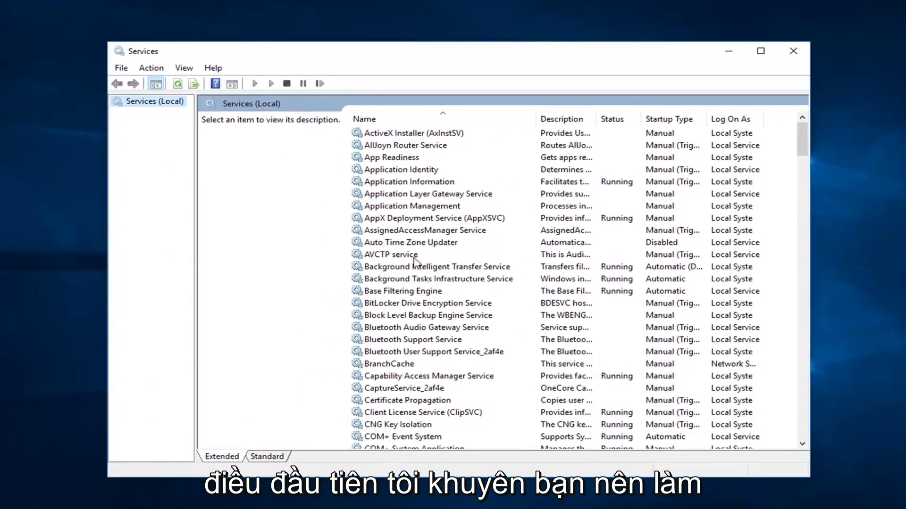
{"action": "left_click", "coordinate": [395, 401]}
{"action": "scroll", "coordinate": [396, 401], "scroll_direction": "down", "scroll_amount": 2}
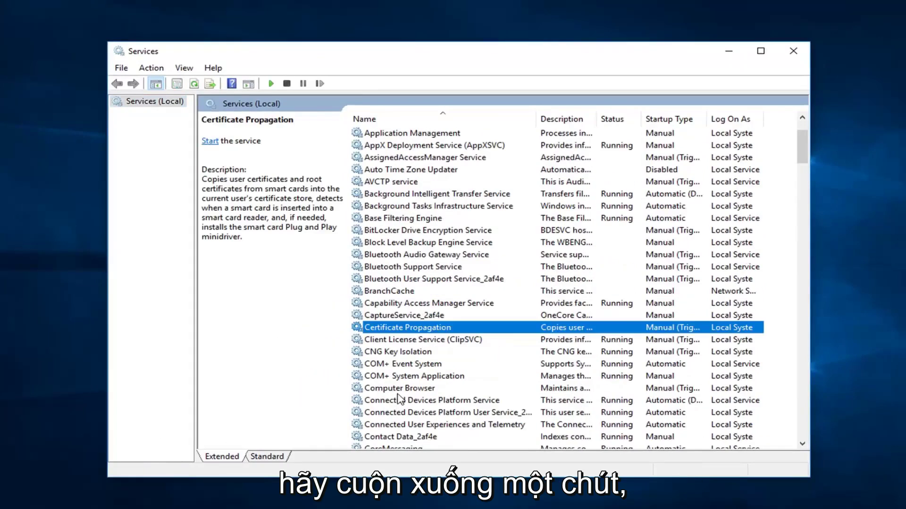
{"action": "scroll", "coordinate": [392, 402], "scroll_direction": "down", "scroll_amount": 2}
{"action": "left_click", "coordinate": [384, 402]}
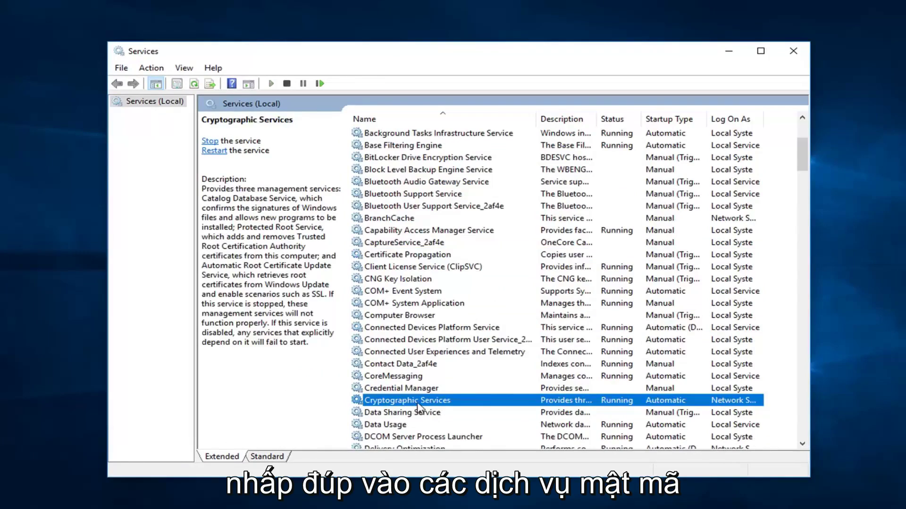
{"action": "double_click", "coordinate": [532, 404]}
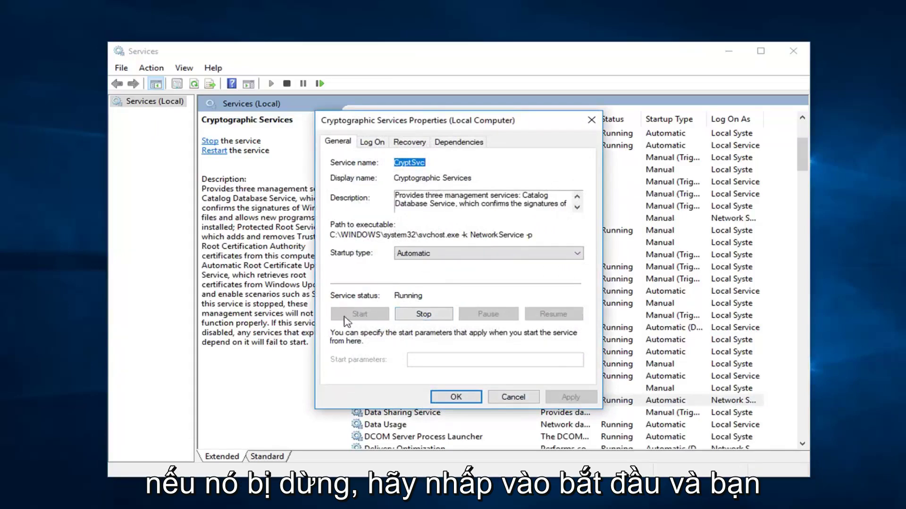
{"action": "left_click", "coordinate": [417, 255]}
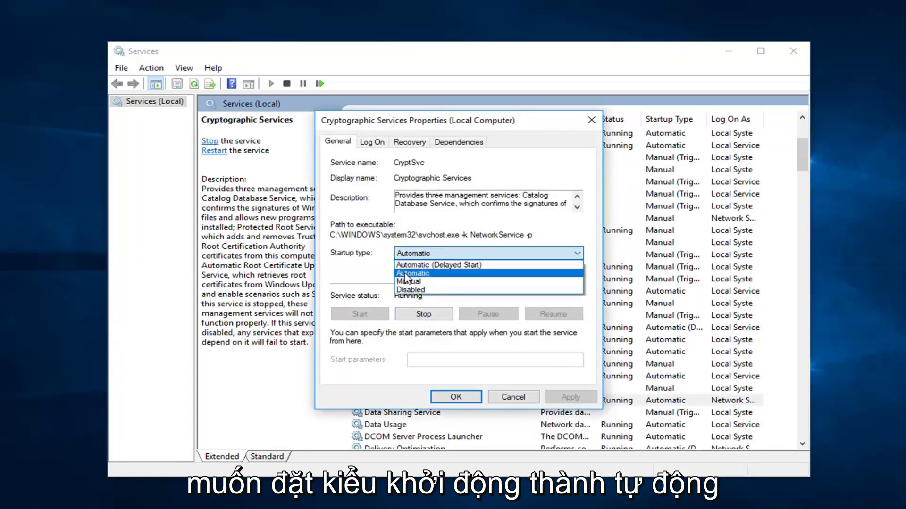
{"action": "left_click", "coordinate": [406, 274]}
{"action": "left_click", "coordinate": [448, 395]}
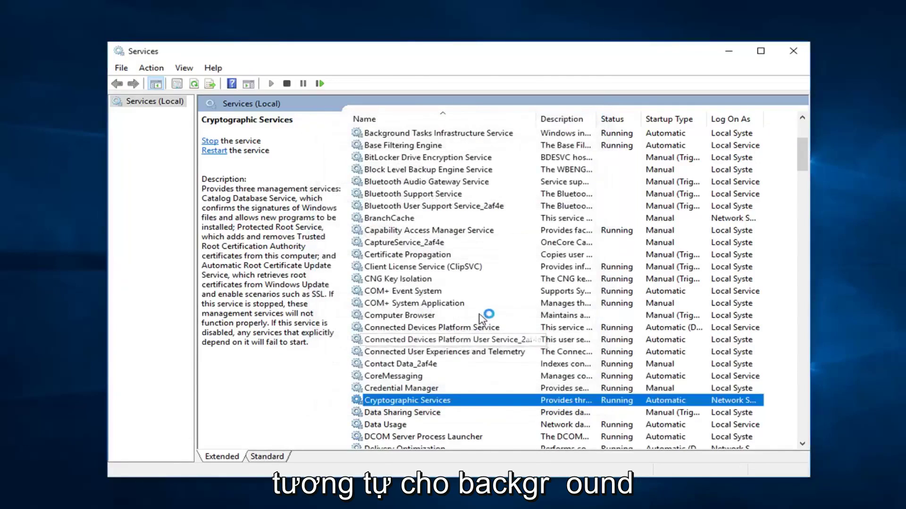
{"action": "scroll", "coordinate": [476, 330], "scroll_direction": "up", "scroll_amount": 3}
{"action": "left_click", "coordinate": [391, 229]}
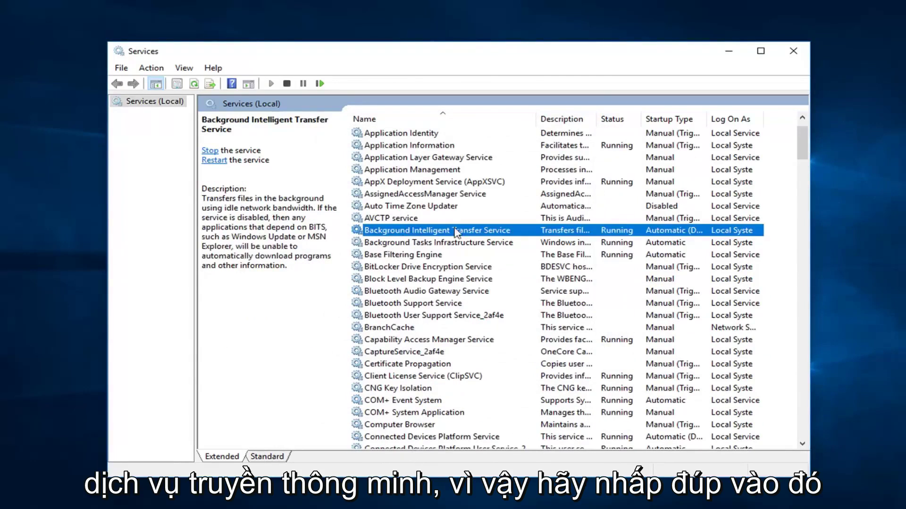
{"action": "double_click", "coordinate": [446, 232]}
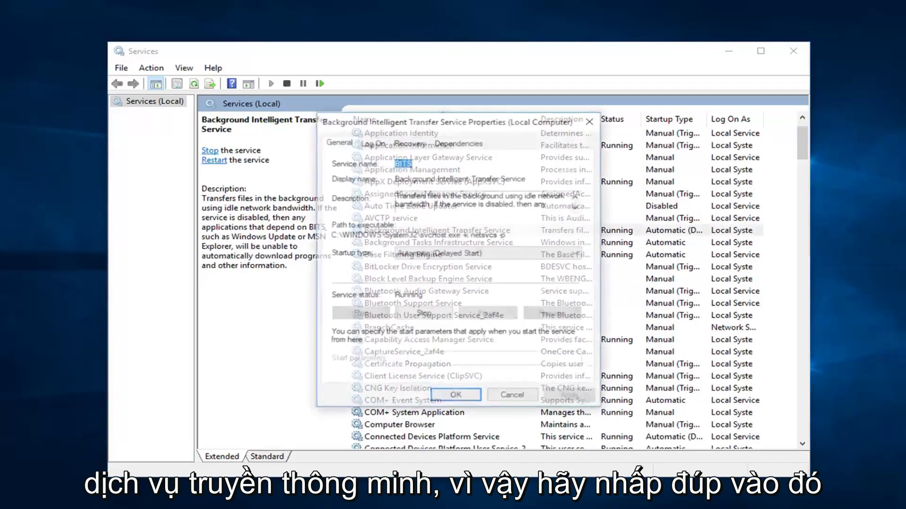
{"action": "left_click", "coordinate": [411, 254]}
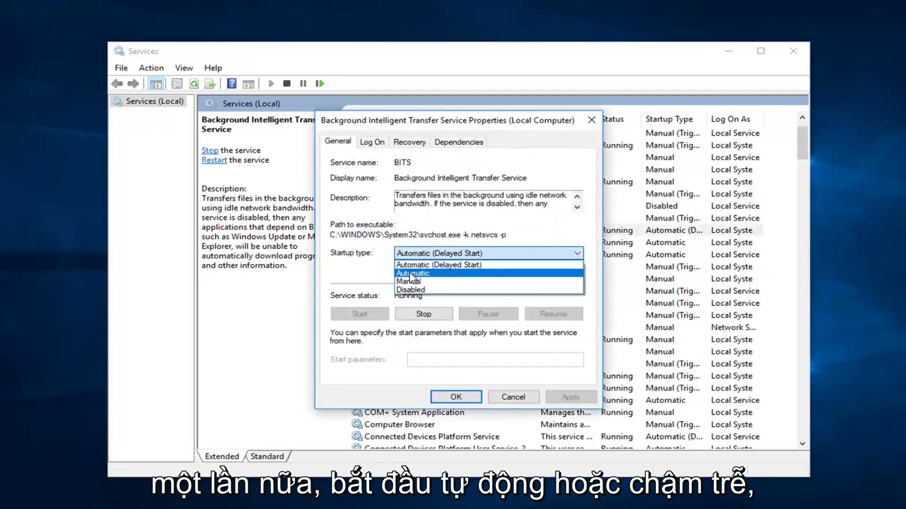
{"action": "left_click", "coordinate": [359, 260]}
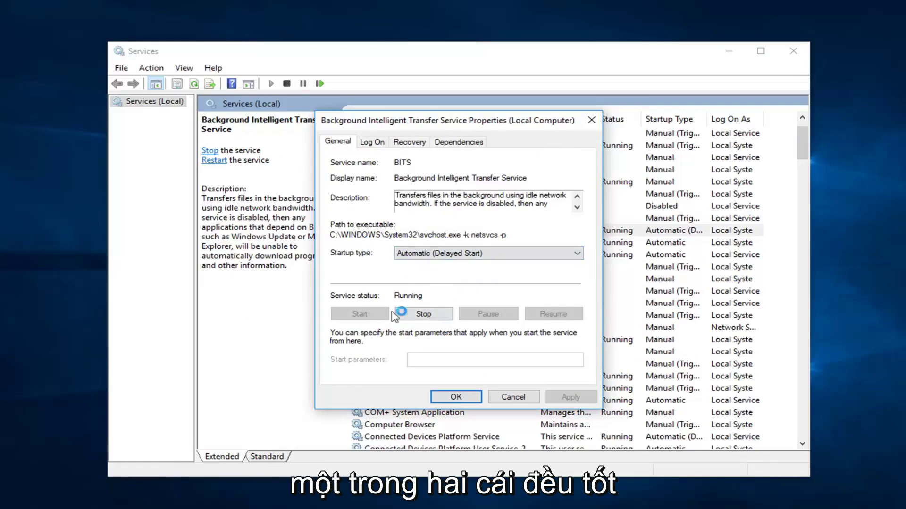
{"action": "left_click", "coordinate": [519, 398]}
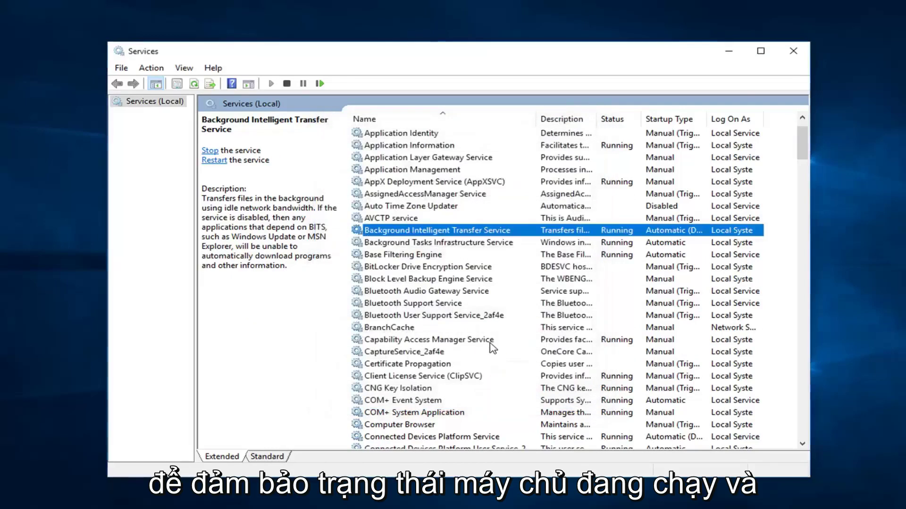
Change the Windows Update service startup type to Automatic and apply it.
{"action": "scroll", "coordinate": [486, 342], "scroll_direction": "down", "scroll_amount": 4}
{"action": "scroll", "coordinate": [481, 340], "scroll_direction": "down", "scroll_amount": 20}
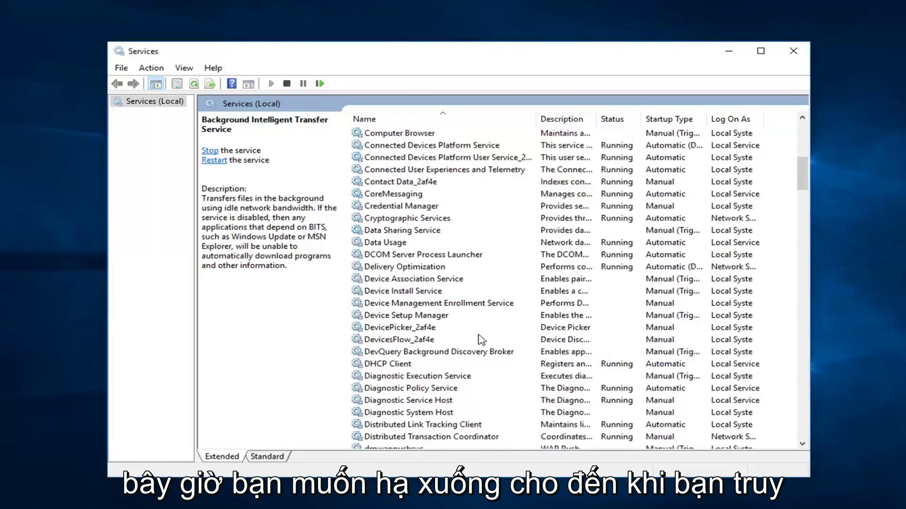
{"action": "scroll", "coordinate": [478, 334], "scroll_direction": "down", "scroll_amount": 20}
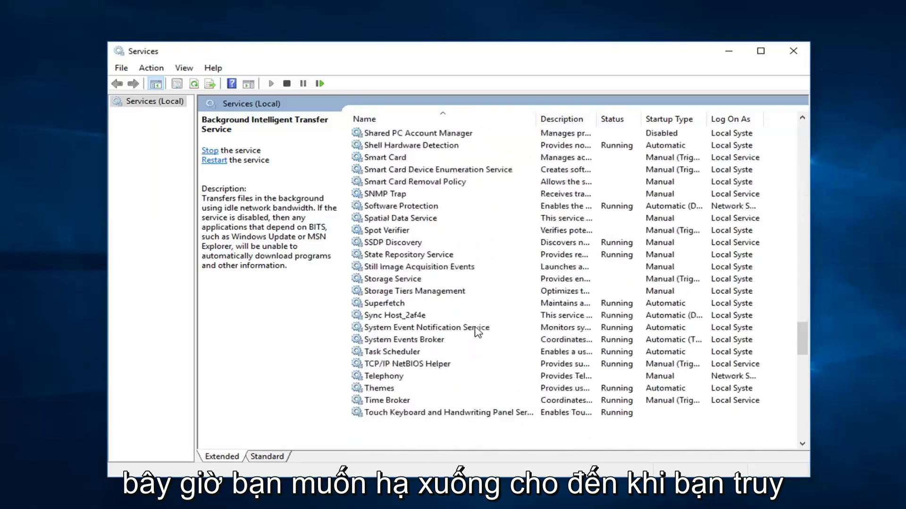
{"action": "scroll", "coordinate": [411, 325], "scroll_direction": "down", "scroll_amount": 9}
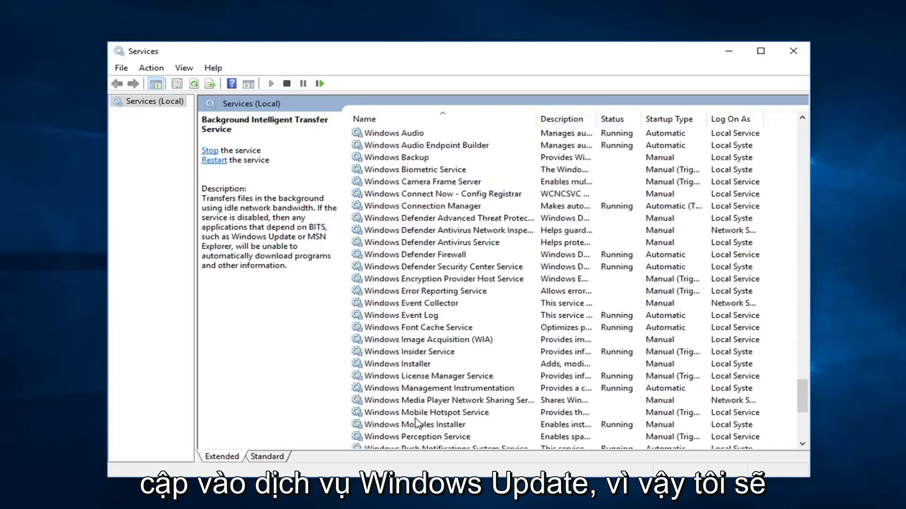
{"action": "left_click", "coordinate": [397, 340]}
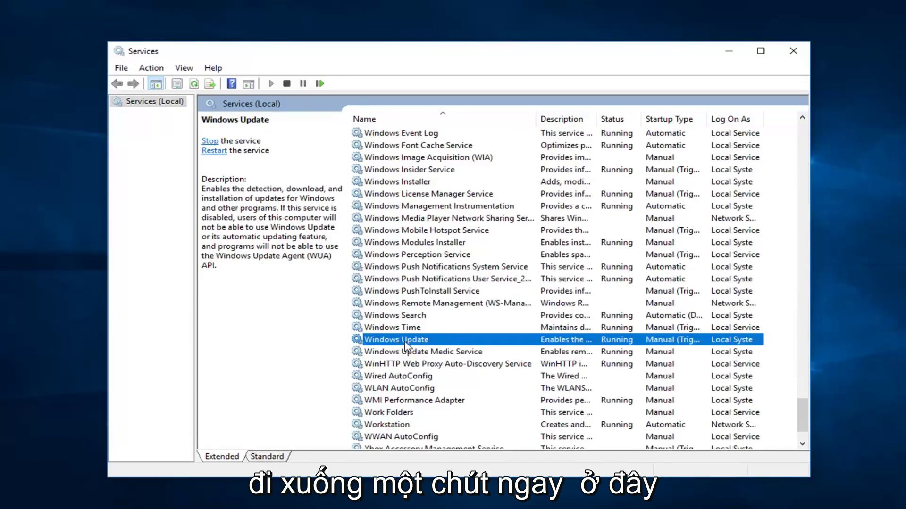
{"action": "double_click", "coordinate": [404, 340]}
{"action": "left_click", "coordinate": [451, 254]}
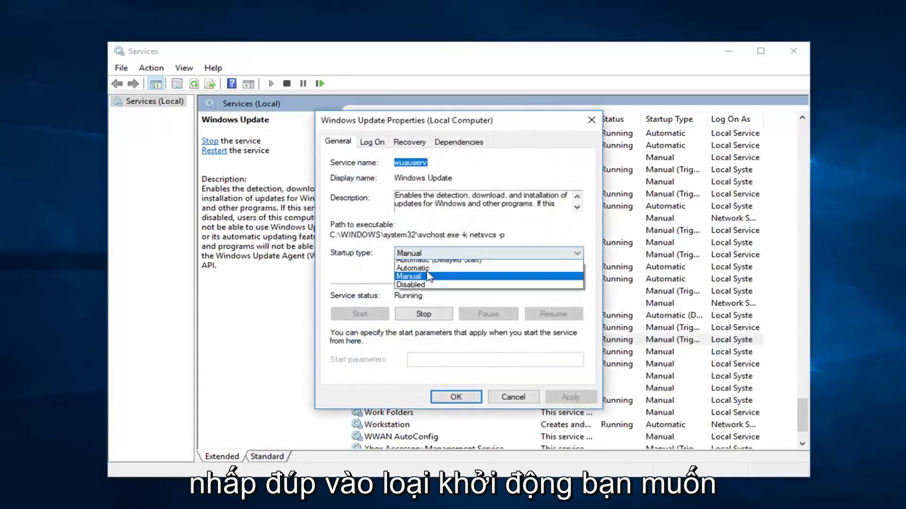
{"action": "left_click", "coordinate": [419, 272]}
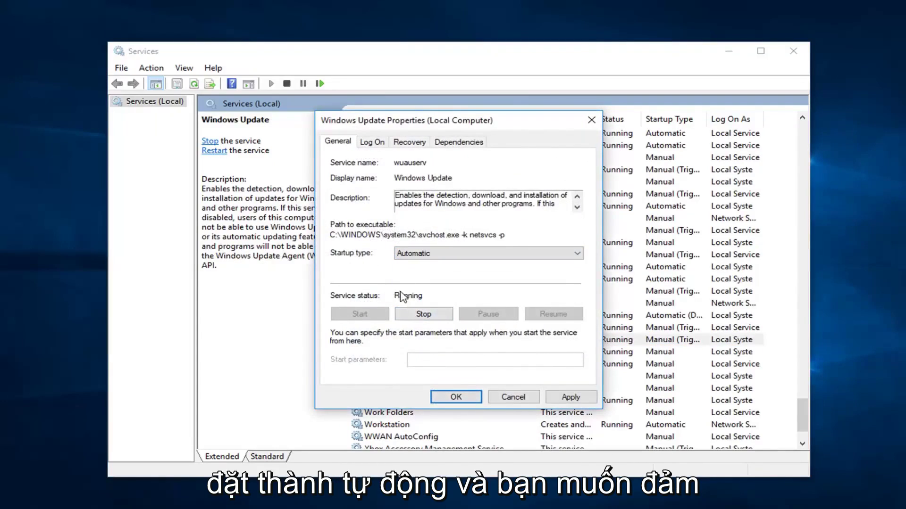
{"action": "left_click", "coordinate": [572, 400]}
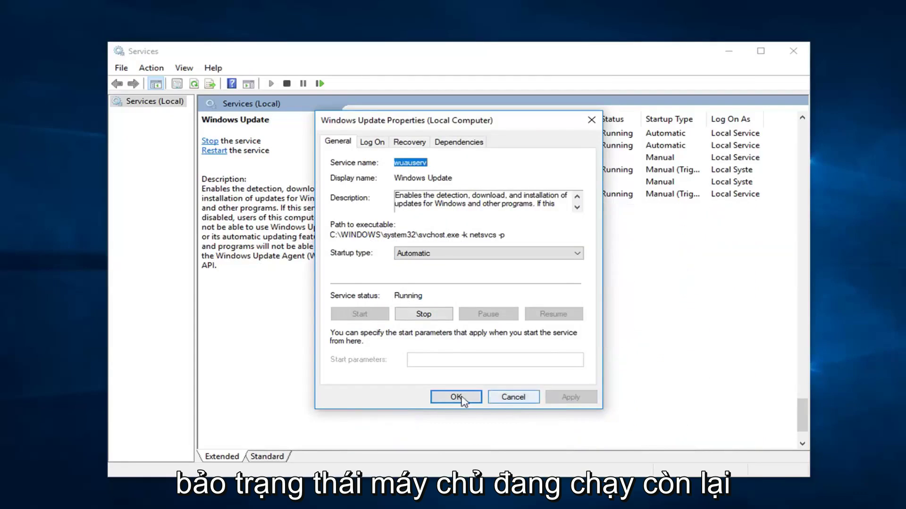
{"action": "left_click", "coordinate": [456, 396]}
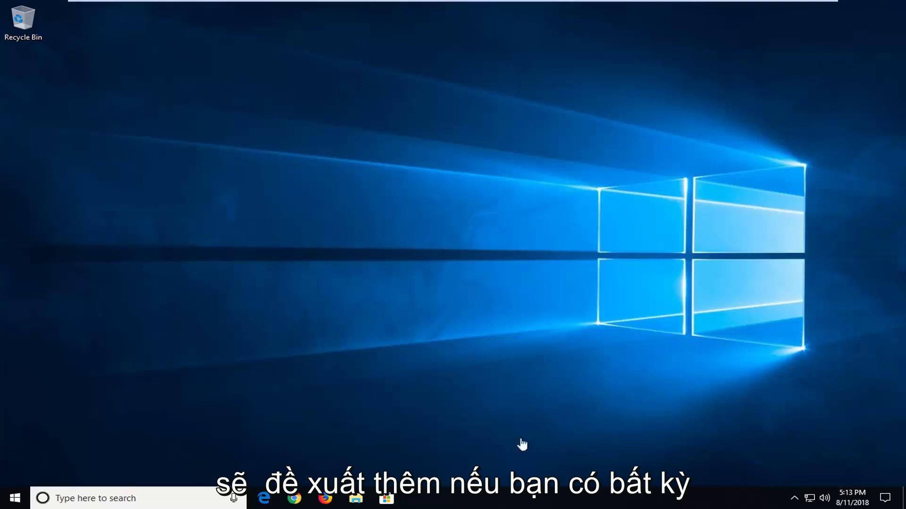
Search 'system restore' and open the System Protection tab of System Properties.
{"action": "left_click", "coordinate": [16, 498]}
{"action": "type", "text": "s"}
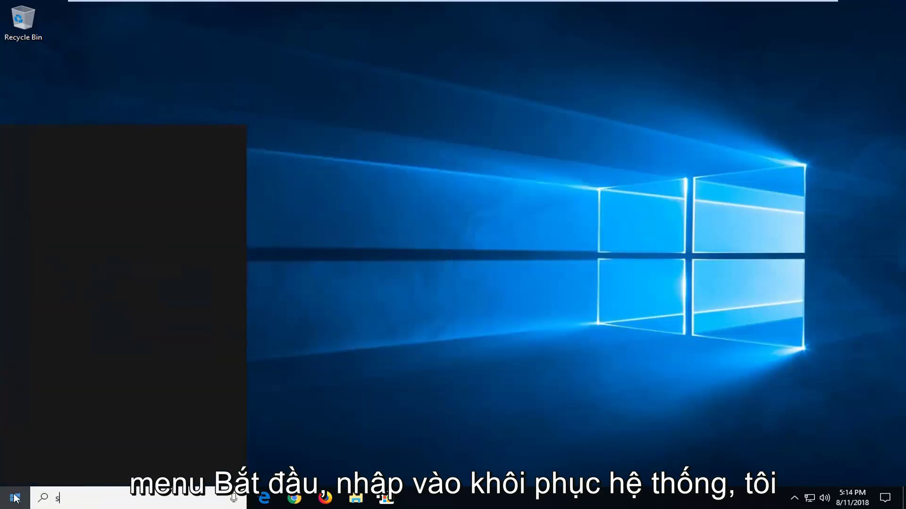
{"action": "type", "text": "ystem restore"}
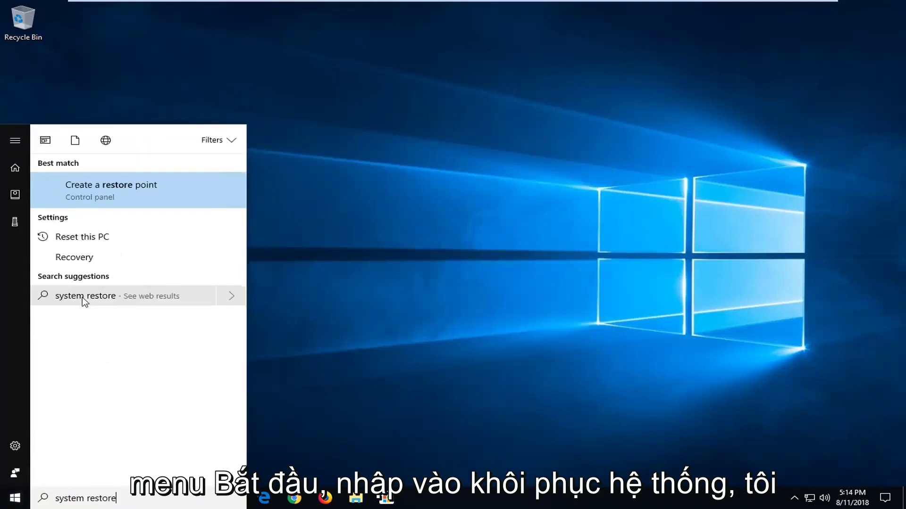
{"action": "left_click", "coordinate": [101, 195]}
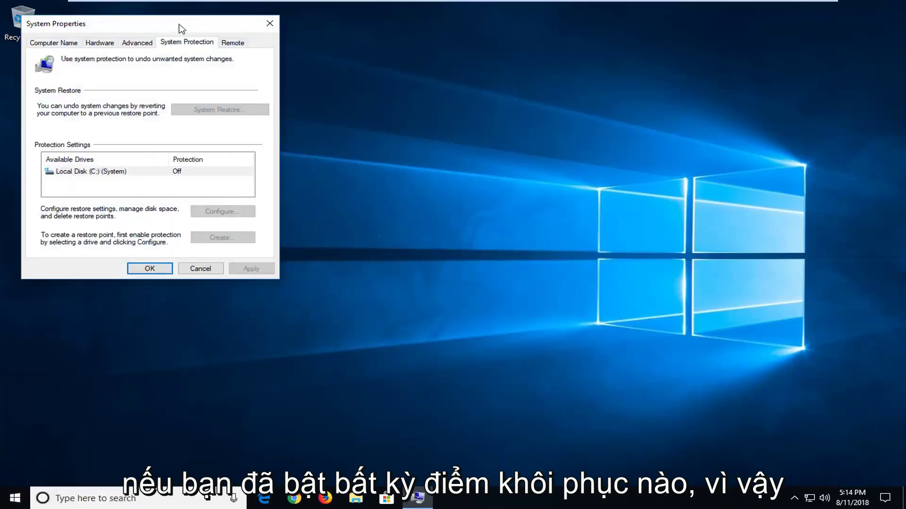
Turn on system protection for Local Disk (C:) and apply it.
{"action": "left_click_drag", "start_coordinate": [178, 26], "coordinate": [401, 70]}
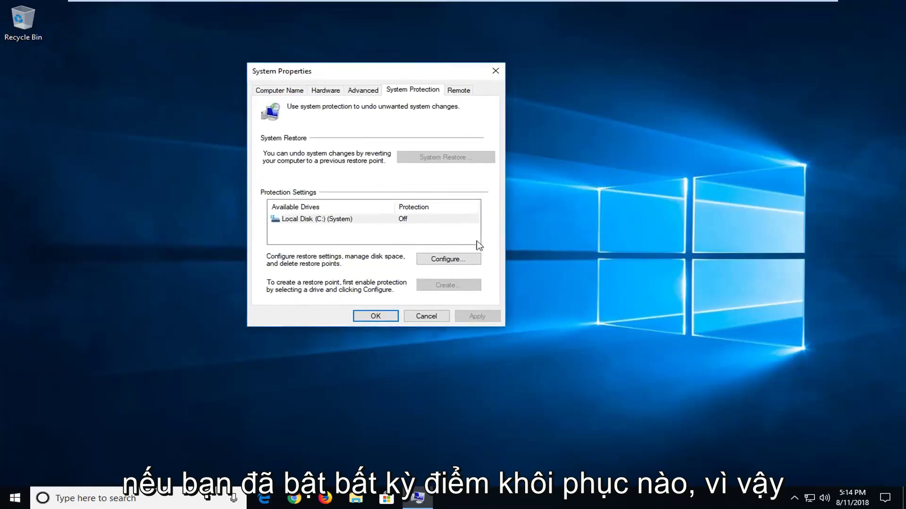
{"action": "left_click", "coordinate": [436, 259]}
{"action": "left_click", "coordinate": [310, 153]}
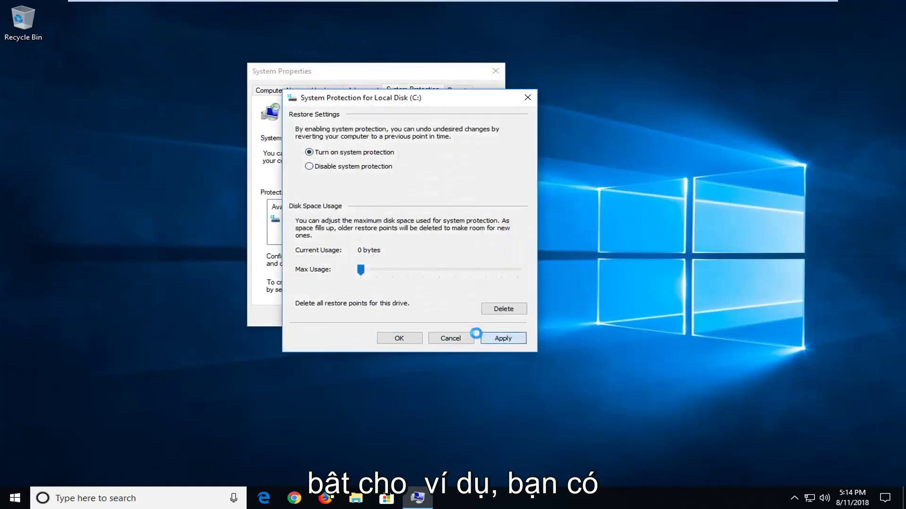
{"action": "left_click", "coordinate": [477, 335]}
{"action": "left_click", "coordinate": [407, 339]}
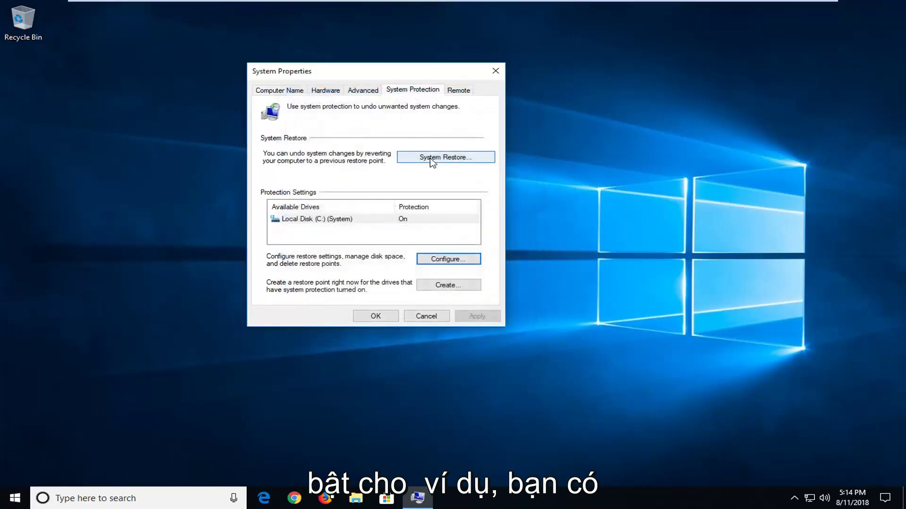
Open System Restore, cancel it, and close System Properties.
{"action": "left_click", "coordinate": [444, 161]}
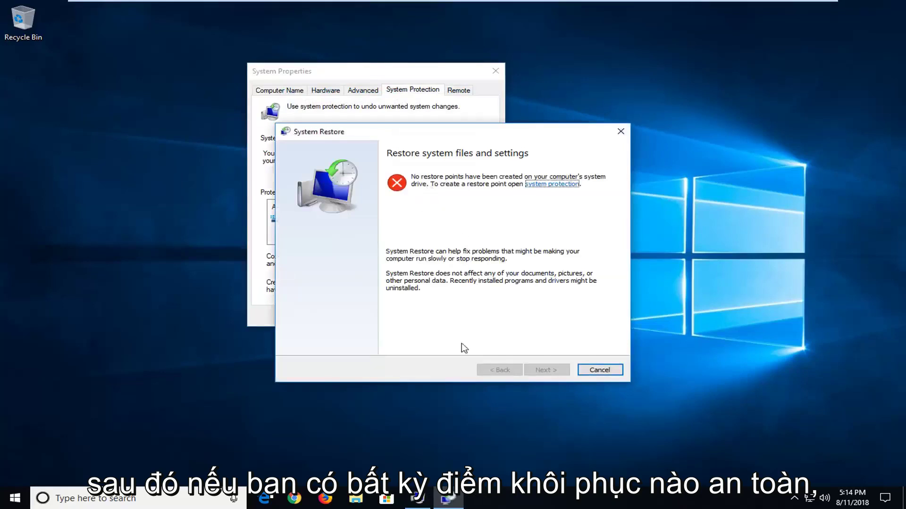
{"action": "left_click", "coordinate": [620, 132]}
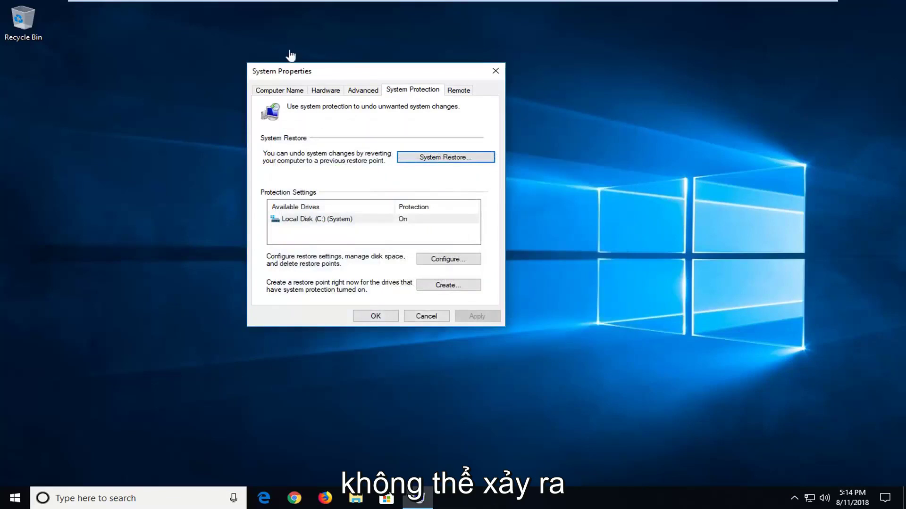
{"action": "left_click", "coordinate": [495, 71]}
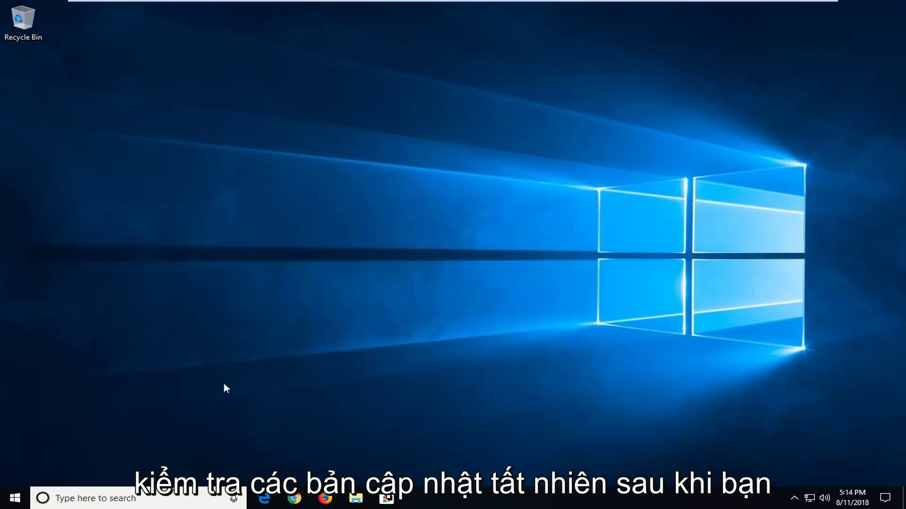
Find 'cmd' in Start and run Command Prompt as administrator, approving the UAC prompt.
{"action": "left_click", "coordinate": [25, 503]}
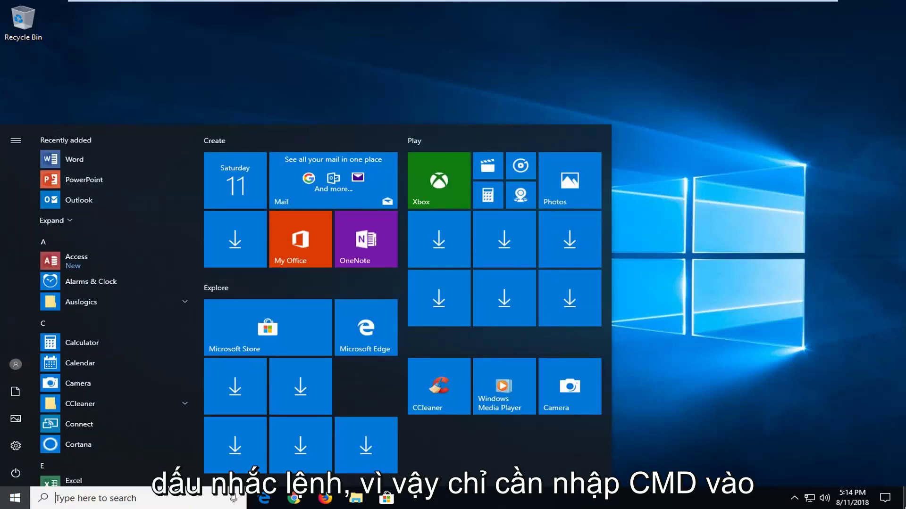
{"action": "key", "text": "Escape"}
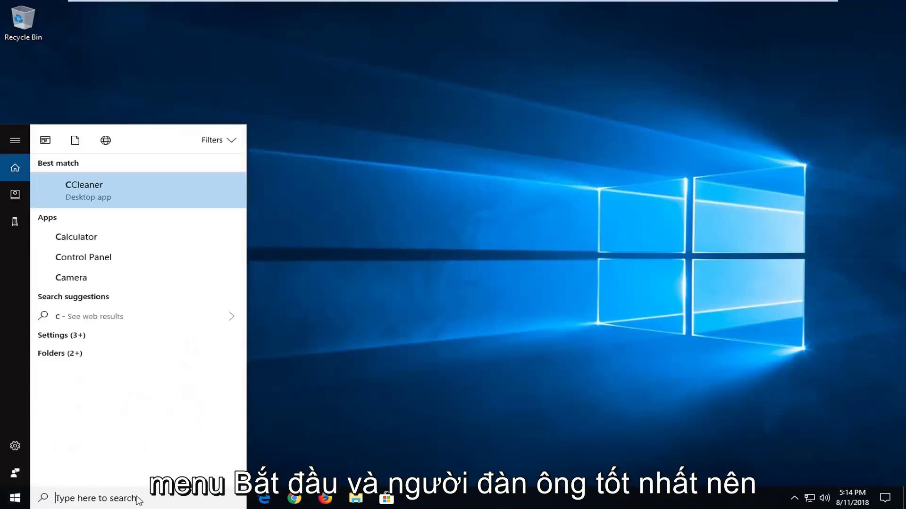
{"action": "type", "text": "cmd"}
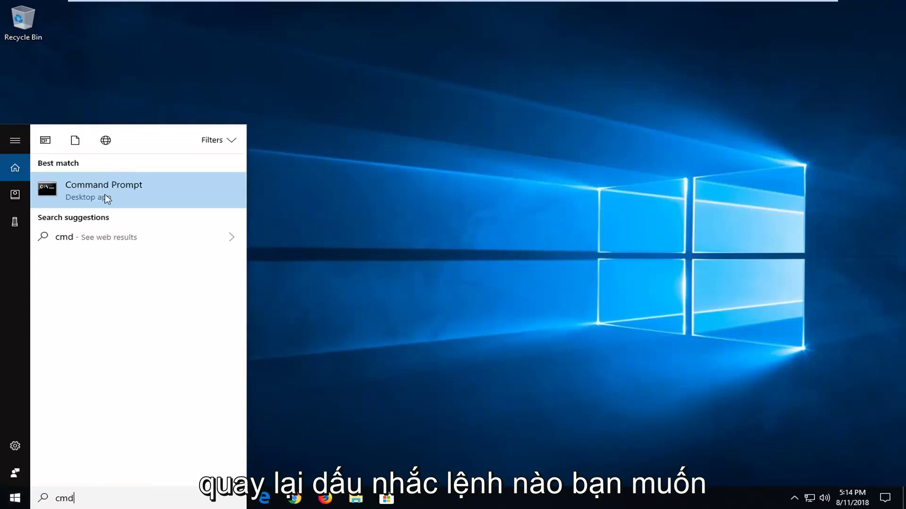
{"action": "right_click", "coordinate": [105, 194]}
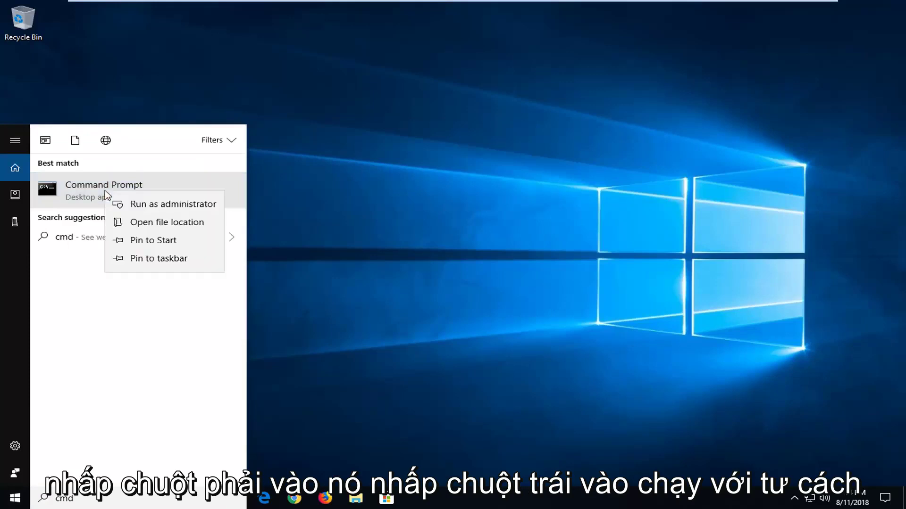
{"action": "left_click", "coordinate": [137, 203]}
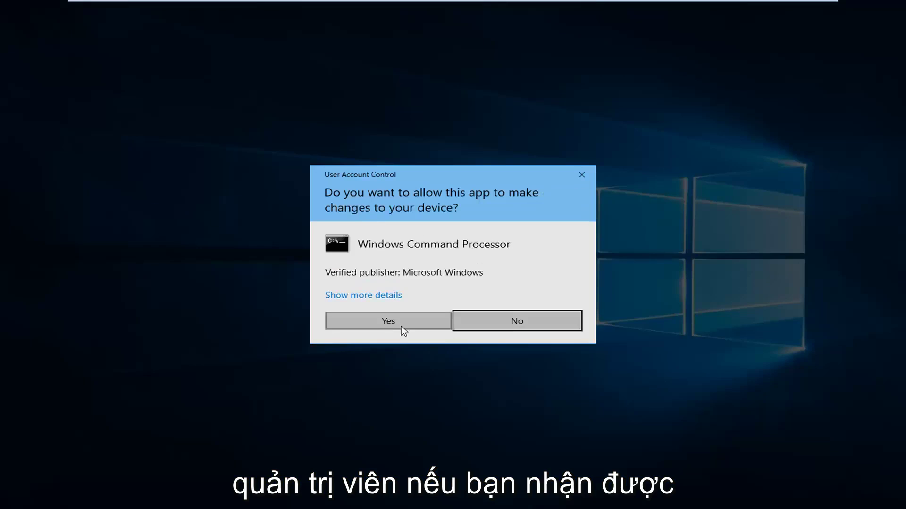
{"action": "left_click", "coordinate": [403, 322]}
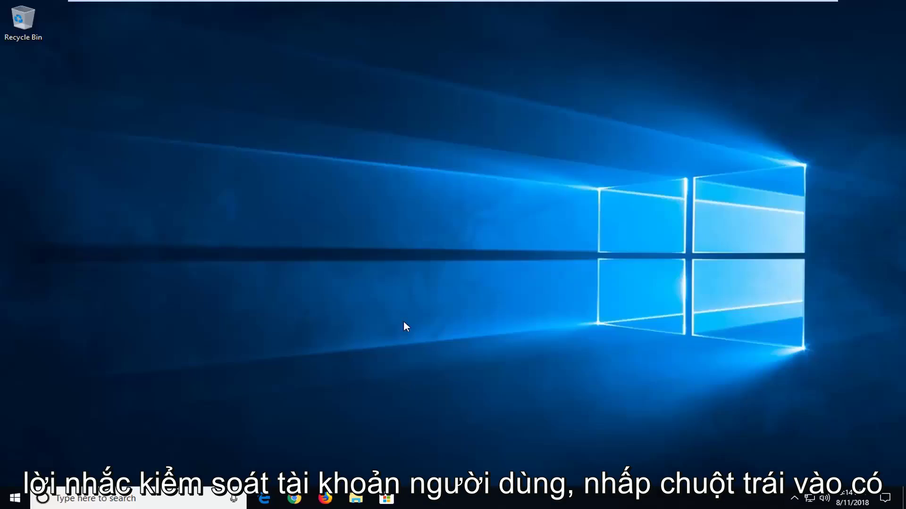
Run 'Dism /Online /Cleanup-Image /RestoreHealth' in the elevated Command Prompt.
{"action": "left_click_drag", "start_coordinate": [369, 75], "coordinate": [401, 89]}
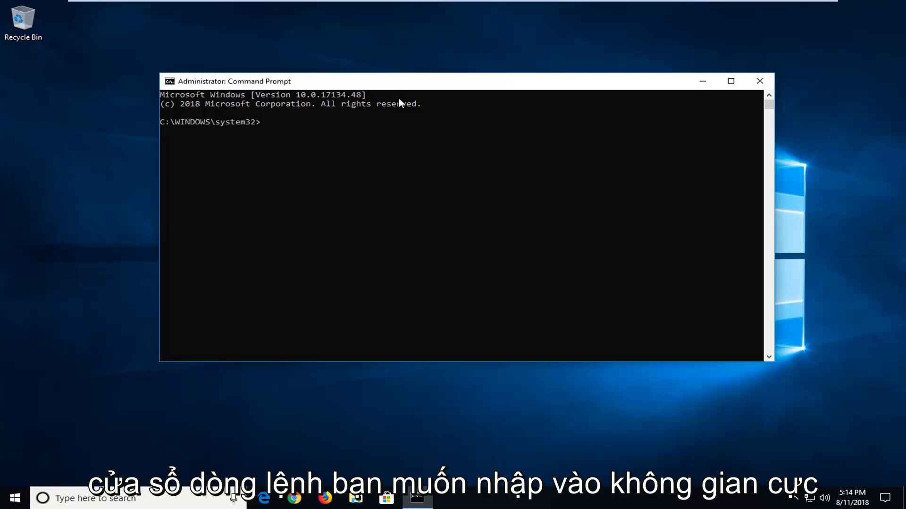
{"action": "type", "text": "Dism \\"}
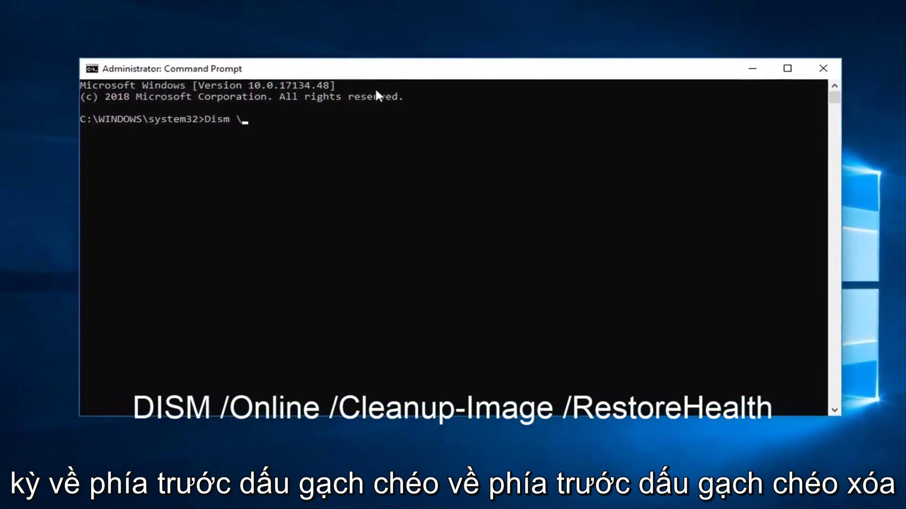
{"action": "type", "text": " /"}
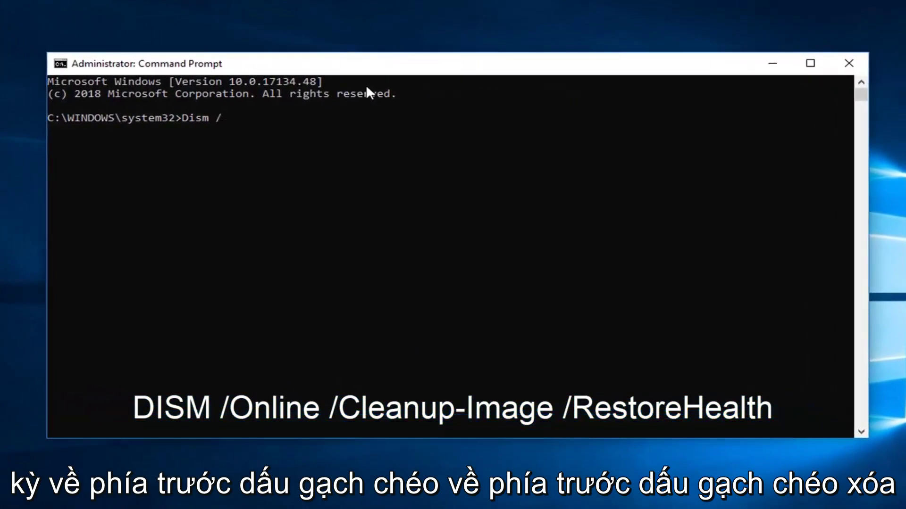
{"action": "type", "text": "Online /Cle"}
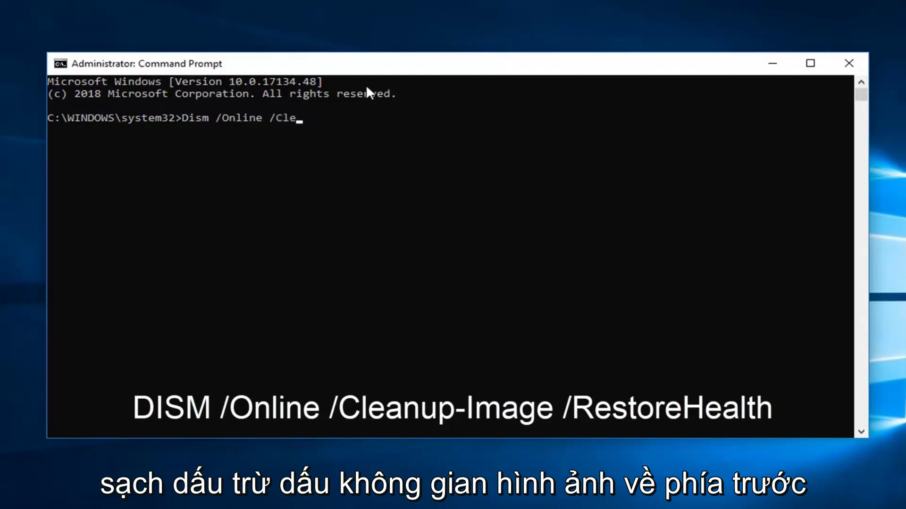
{"action": "type", "text": "anup-Image /RestoreH"}
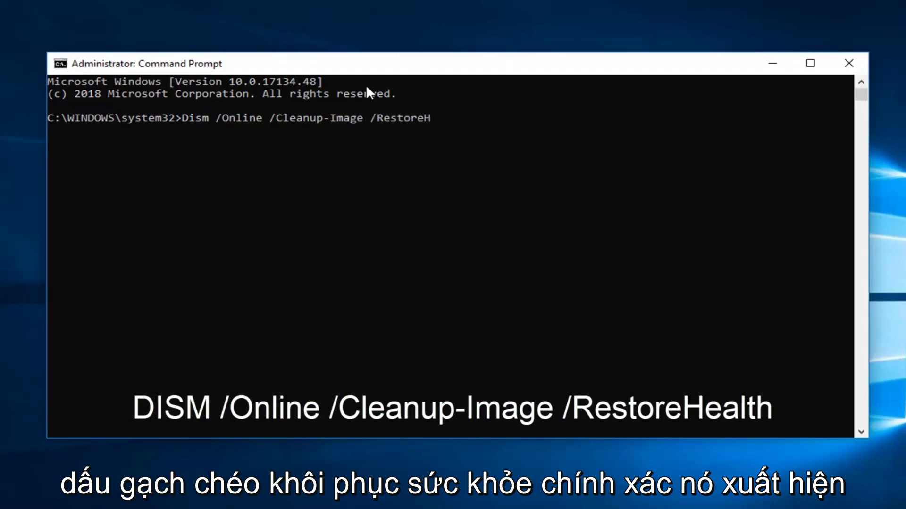
{"action": "type", "text": "ealth"}
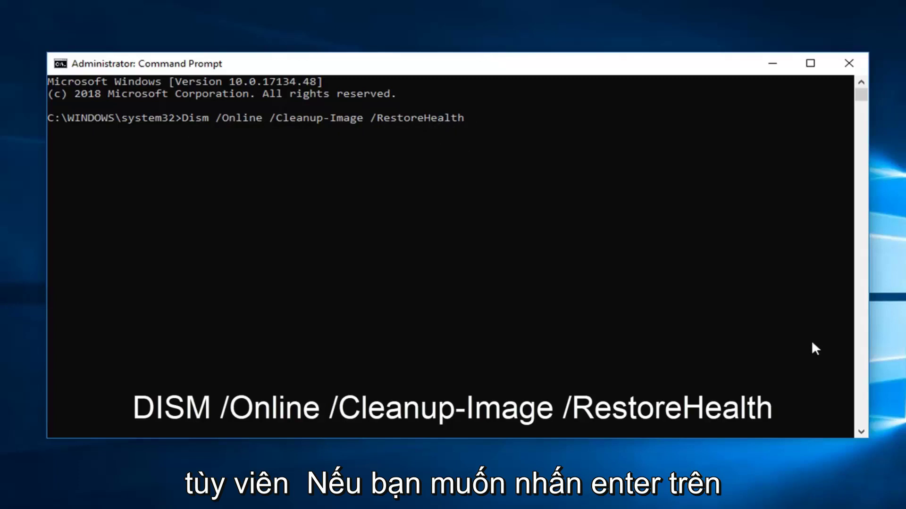
{"action": "key", "text": "Return"}
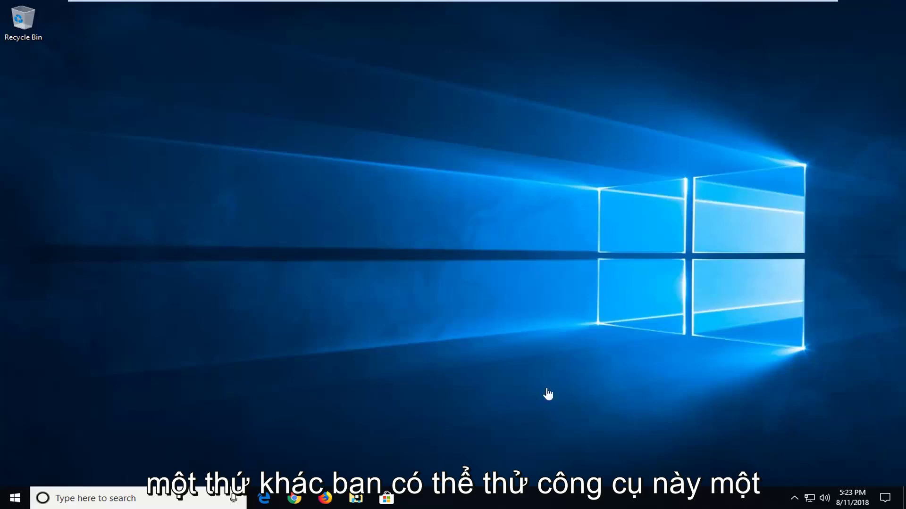
Open Chrome, go to google.com, and search for 'tweaking.com repair tool'.
{"action": "left_click", "coordinate": [293, 499]}
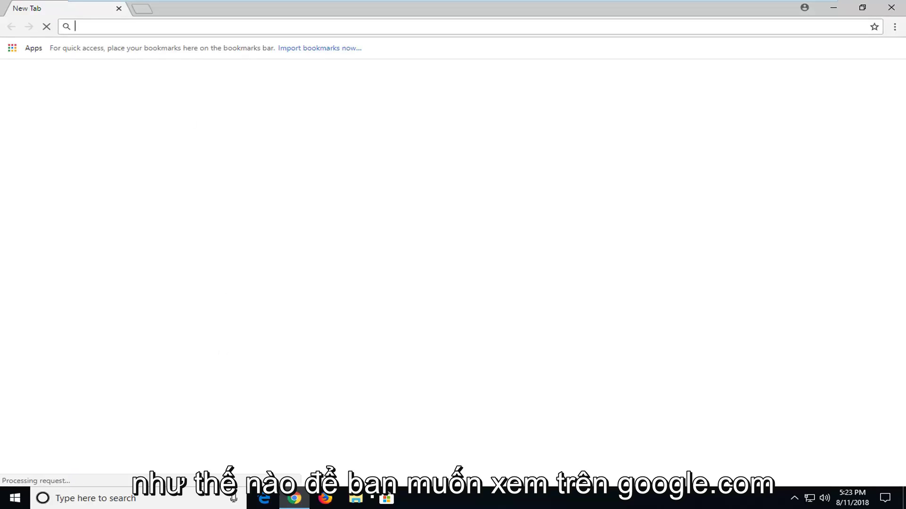
{"action": "type", "text": "google"}
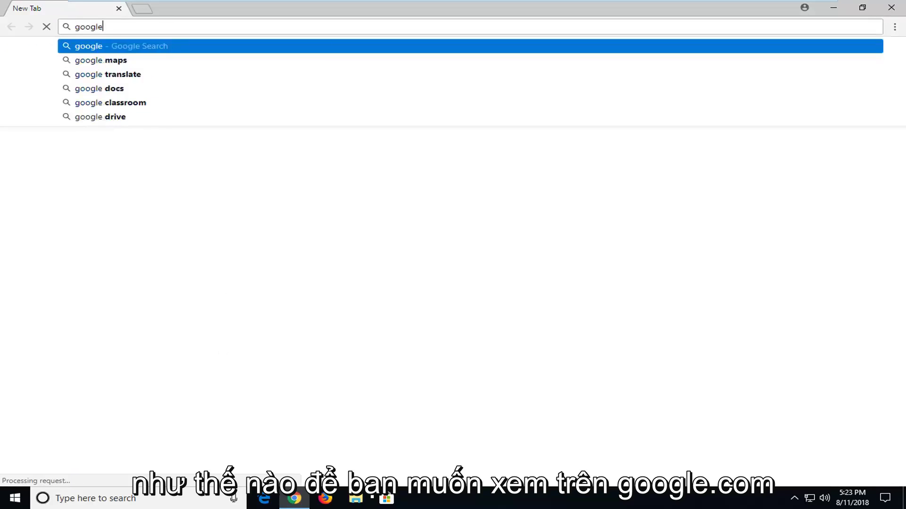
{"action": "type", "text": ".com"}
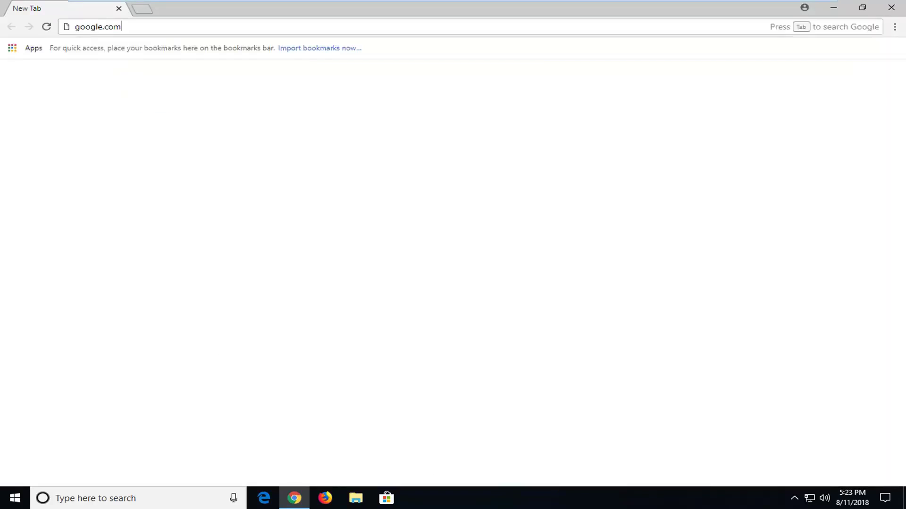
{"action": "key", "text": "Return"}
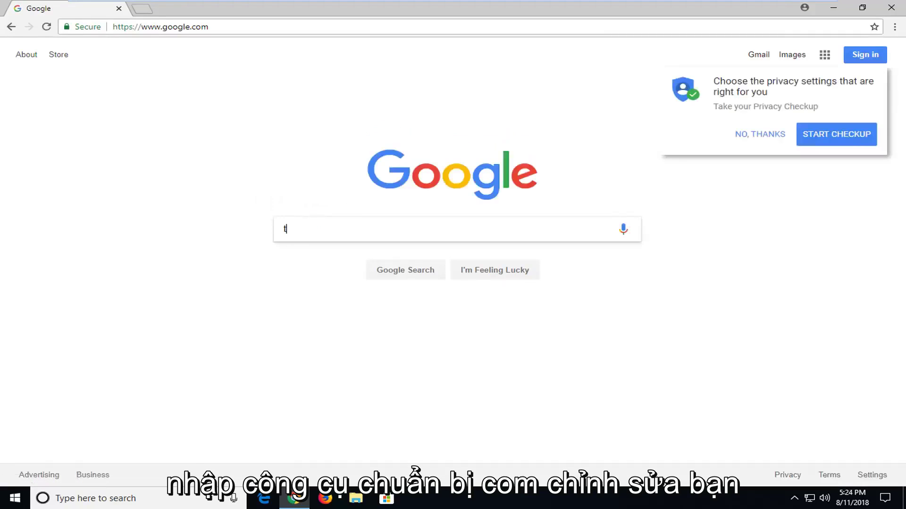
{"action": "type", "text": "tweaking.com repair tool"}
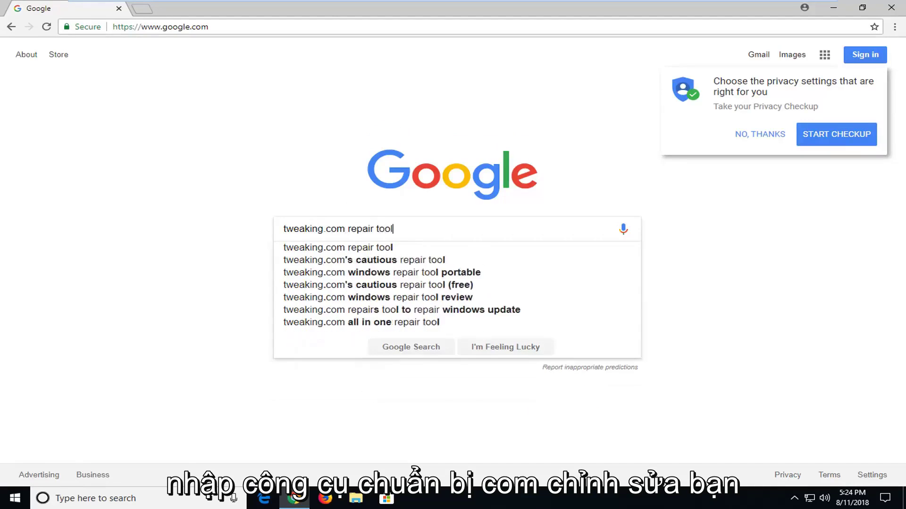
{"action": "key", "text": "Return"}
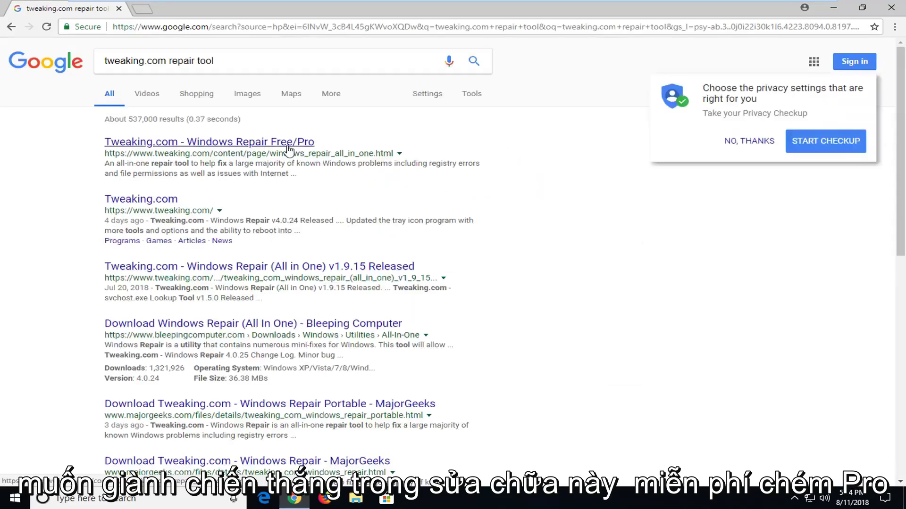
Open the Windows Repair Free/Pro result and direct-download the 36.40 MB installer.
{"action": "left_click", "coordinate": [242, 147]}
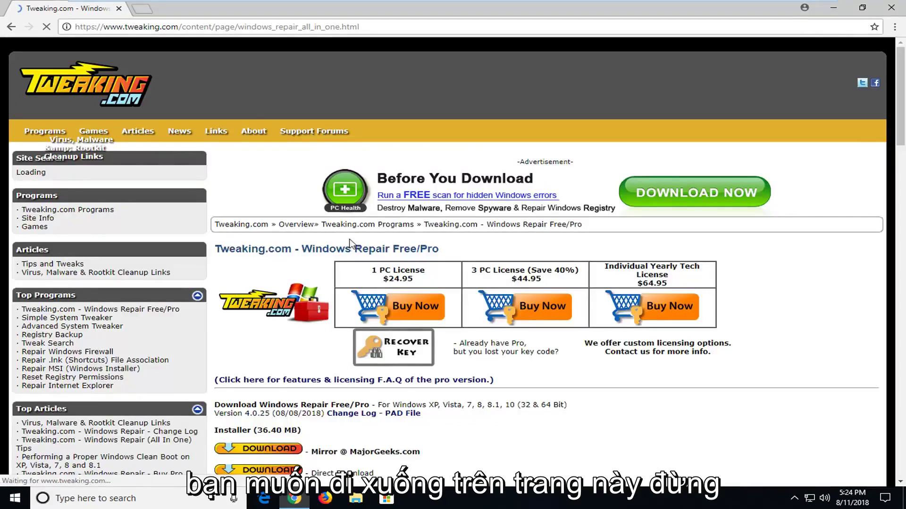
{"action": "scroll", "coordinate": [539, 217], "scroll_direction": "down", "scroll_amount": 2}
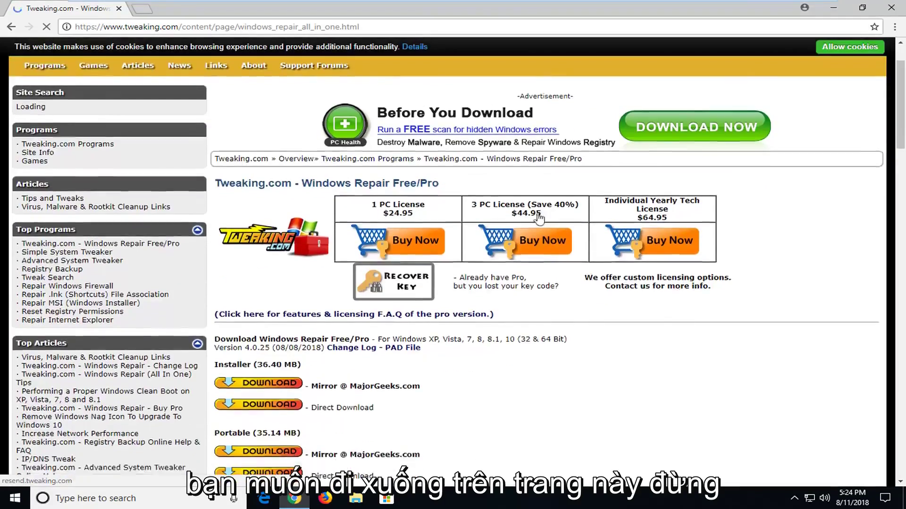
{"action": "scroll", "coordinate": [265, 278], "scroll_direction": "down", "scroll_amount": 2}
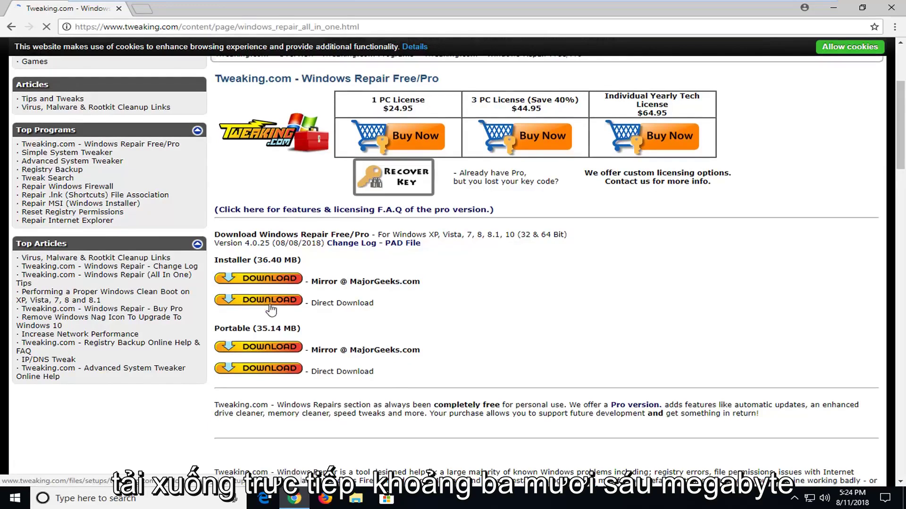
{"action": "left_click", "coordinate": [271, 306]}
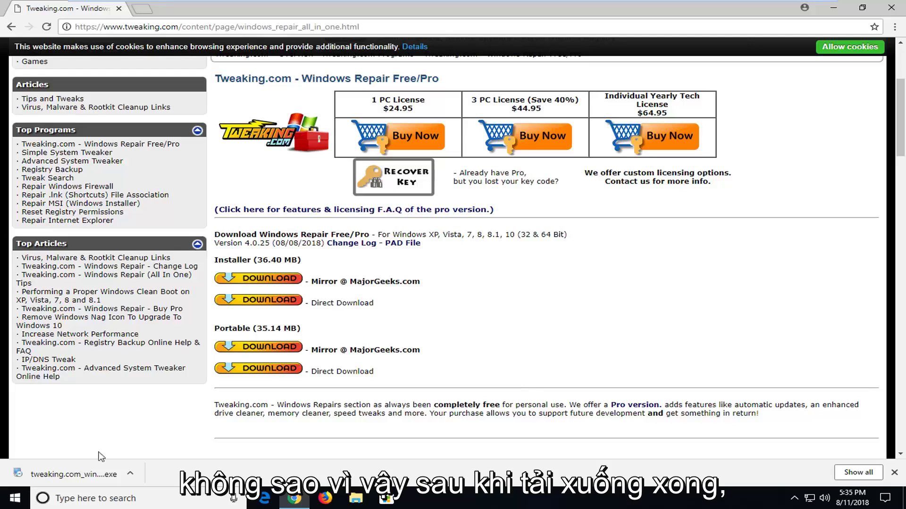
Run the downloaded installer, approve UAC, and install Windows Repair with default folders.
{"action": "left_click", "coordinate": [95, 474]}
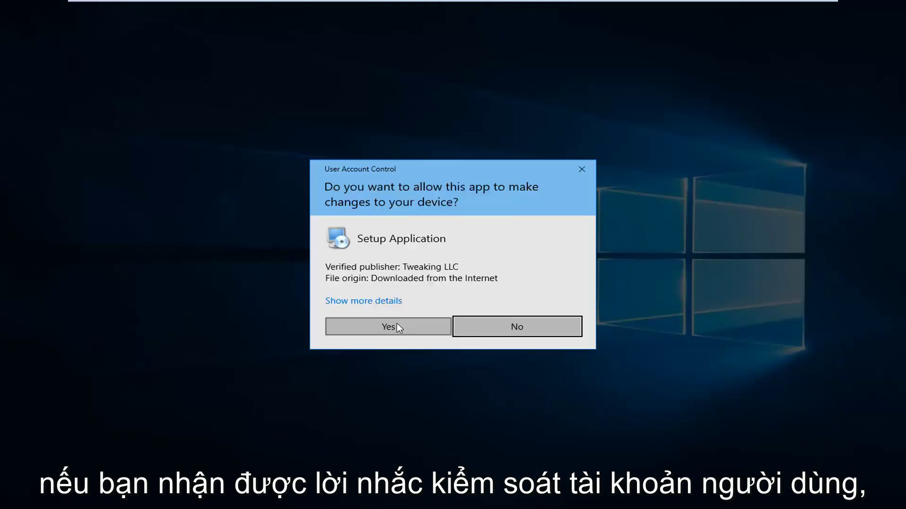
{"action": "left_click", "coordinate": [398, 328]}
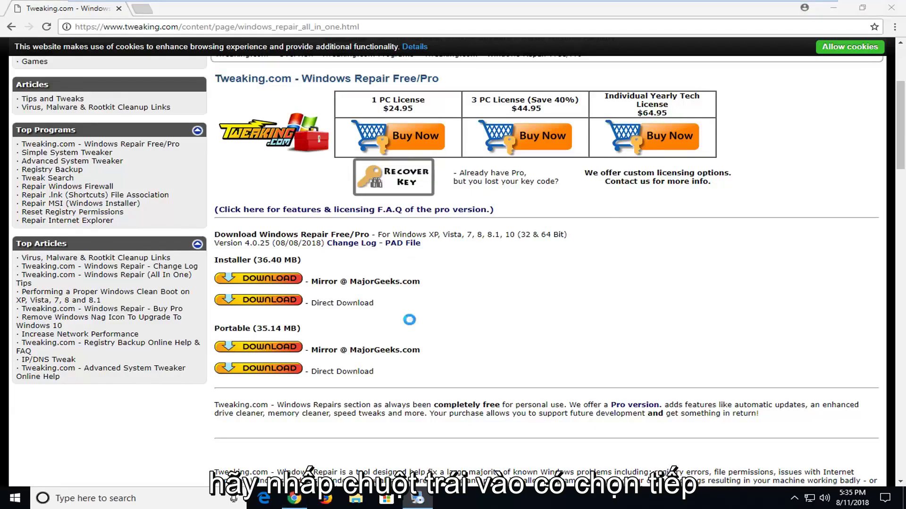
{"action": "left_click", "coordinate": [509, 350]}
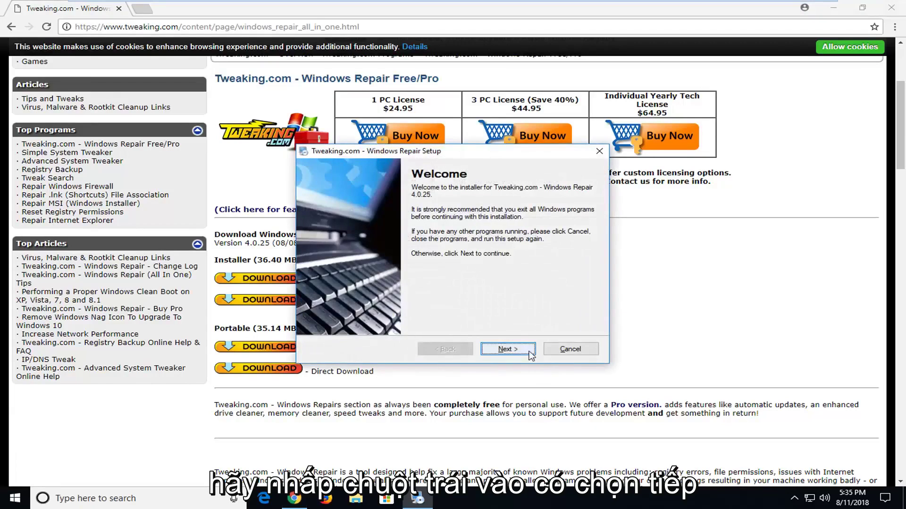
{"action": "left_click", "coordinate": [507, 350]}
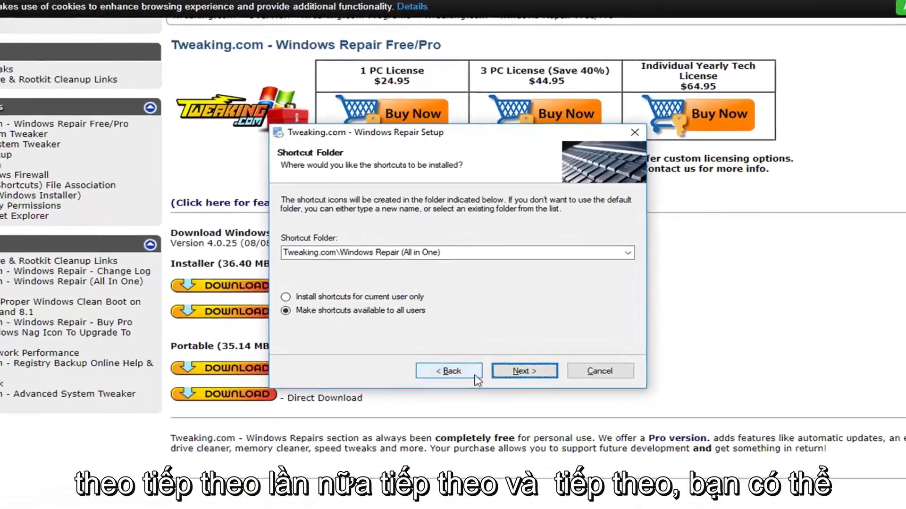
{"action": "left_click", "coordinate": [504, 350]}
{"action": "left_click", "coordinate": [538, 410]}
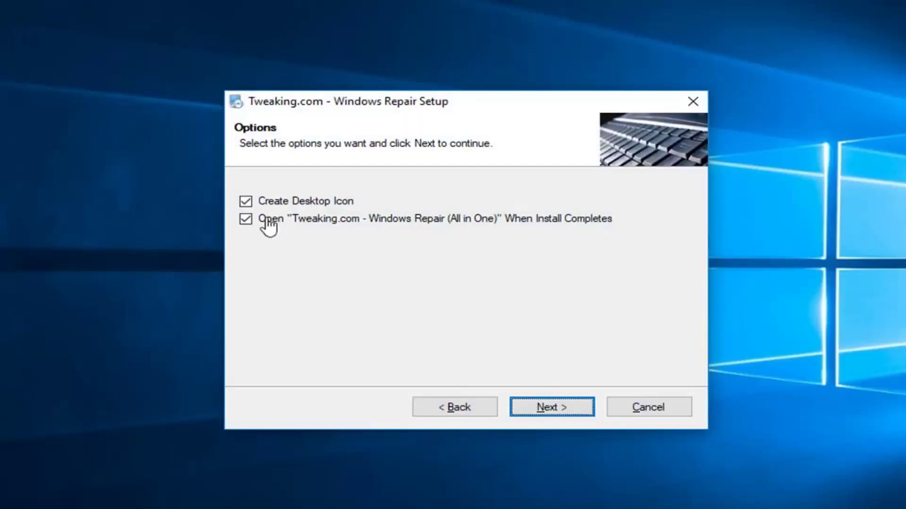
Finish the Windows Repair installation with both options kept, then close the installer.
{"action": "left_click", "coordinate": [541, 408]}
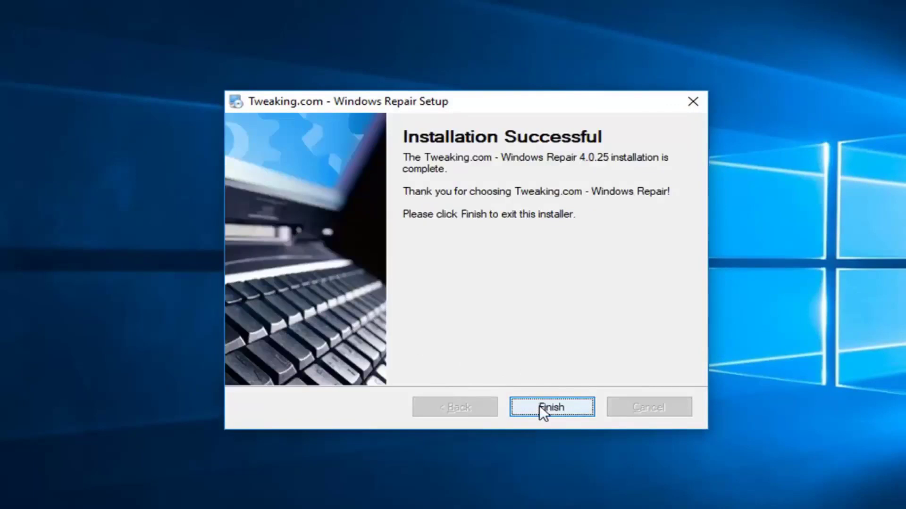
{"action": "left_click", "coordinate": [539, 406]}
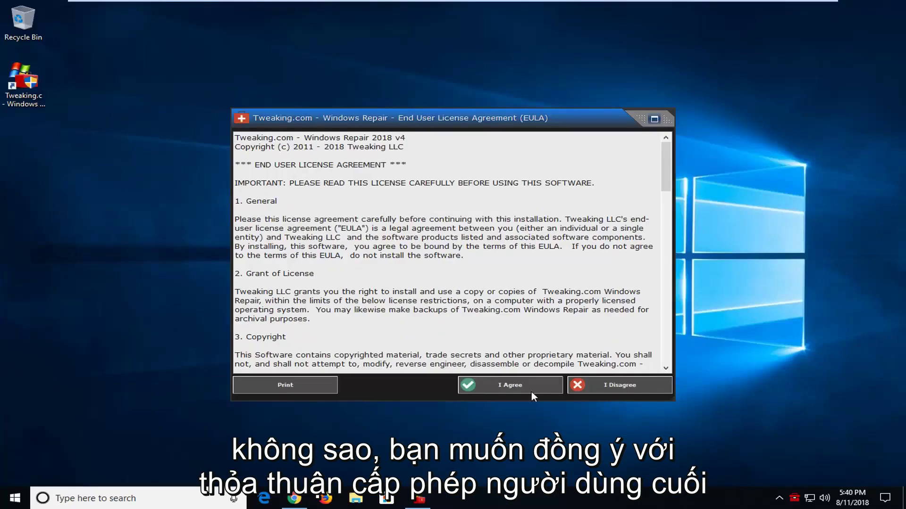
Accept the license agreement and open the full repair list from the Repairs - Main tab.
{"action": "left_click", "coordinate": [555, 463]}
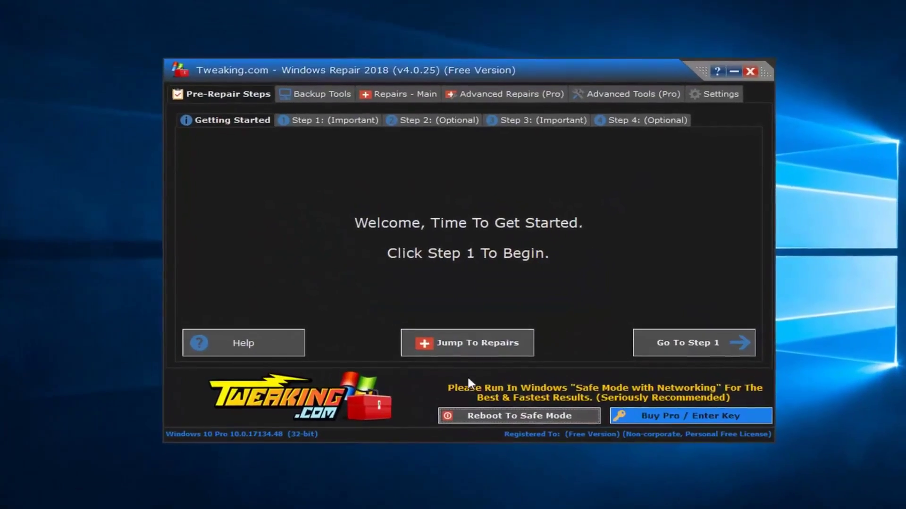
{"action": "left_click", "coordinate": [385, 88]}
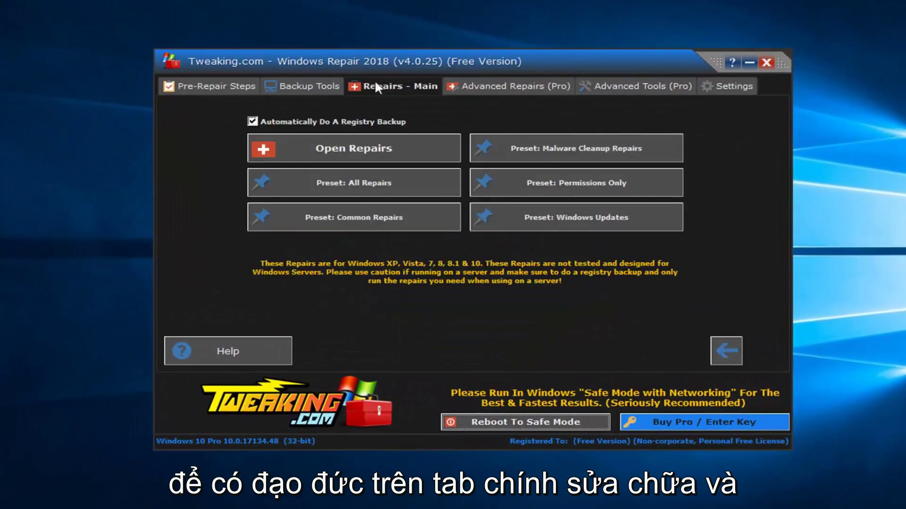
{"action": "left_click", "coordinate": [337, 147]}
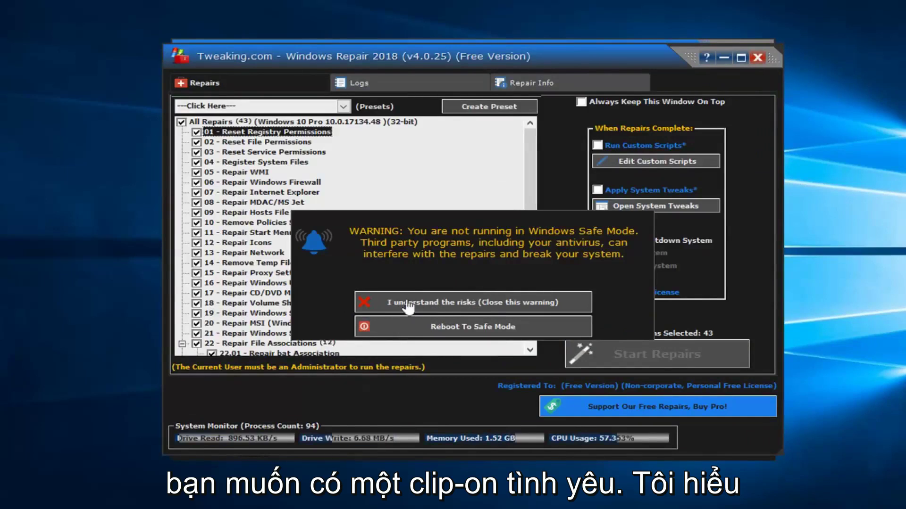
Dismiss the Safe Mode warning, look over the 43 checked repairs, and start running them.
{"action": "left_click", "coordinate": [448, 302]}
{"action": "scroll", "coordinate": [359, 264], "scroll_direction": "down", "scroll_amount": 7}
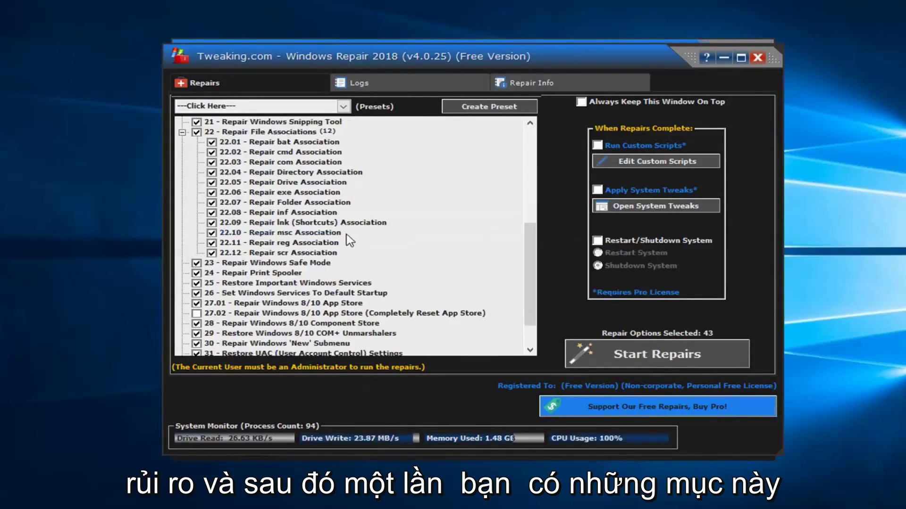
{"action": "scroll", "coordinate": [350, 240], "scroll_direction": "up", "scroll_amount": 7}
{"action": "scroll", "coordinate": [263, 137], "scroll_direction": "down", "scroll_amount": 8}
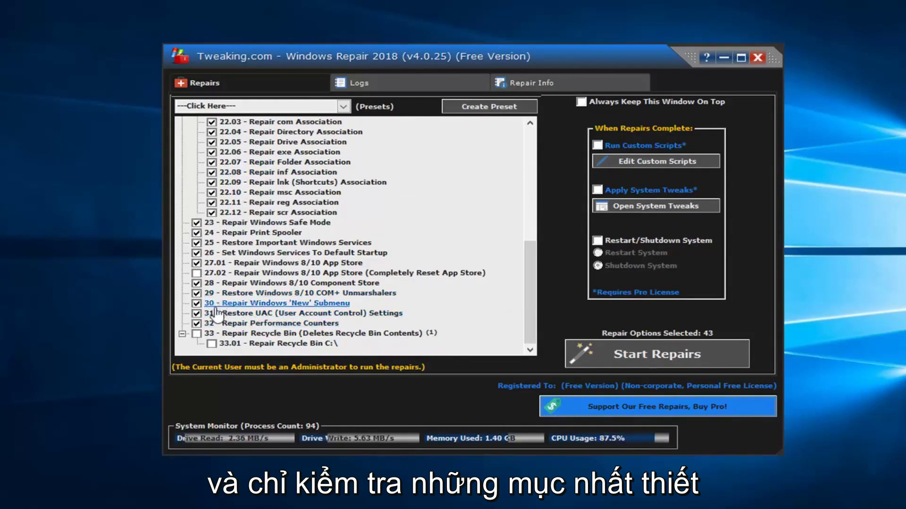
{"action": "scroll", "coordinate": [227, 311], "scroll_direction": "up", "scroll_amount": 5}
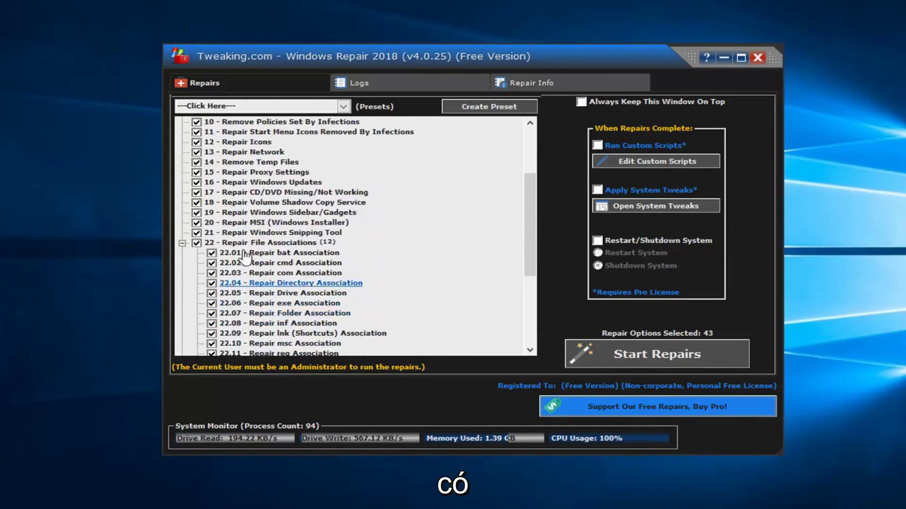
{"action": "scroll", "coordinate": [250, 207], "scroll_direction": "up", "scroll_amount": 2}
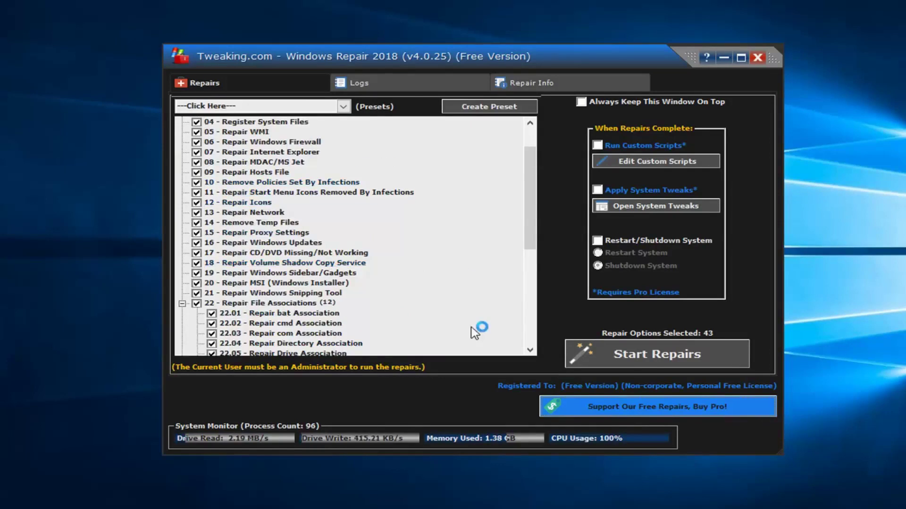
{"action": "left_click", "coordinate": [609, 348]}
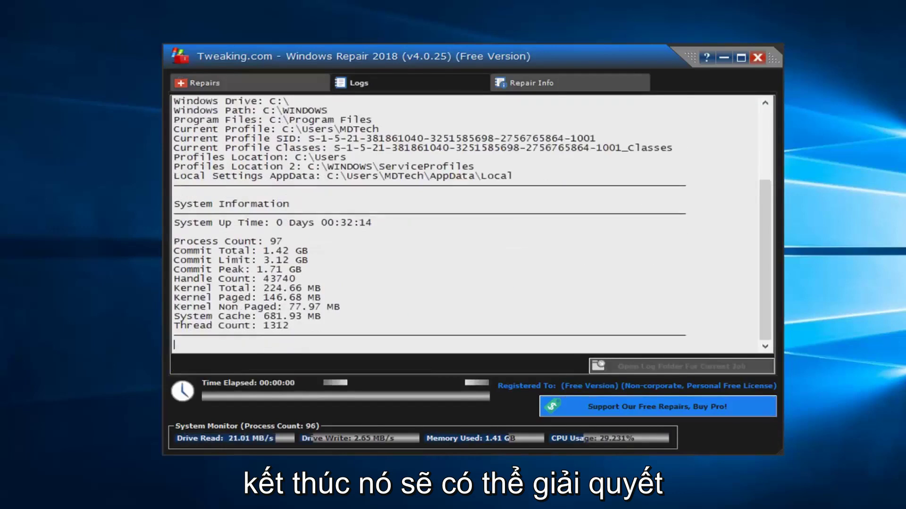